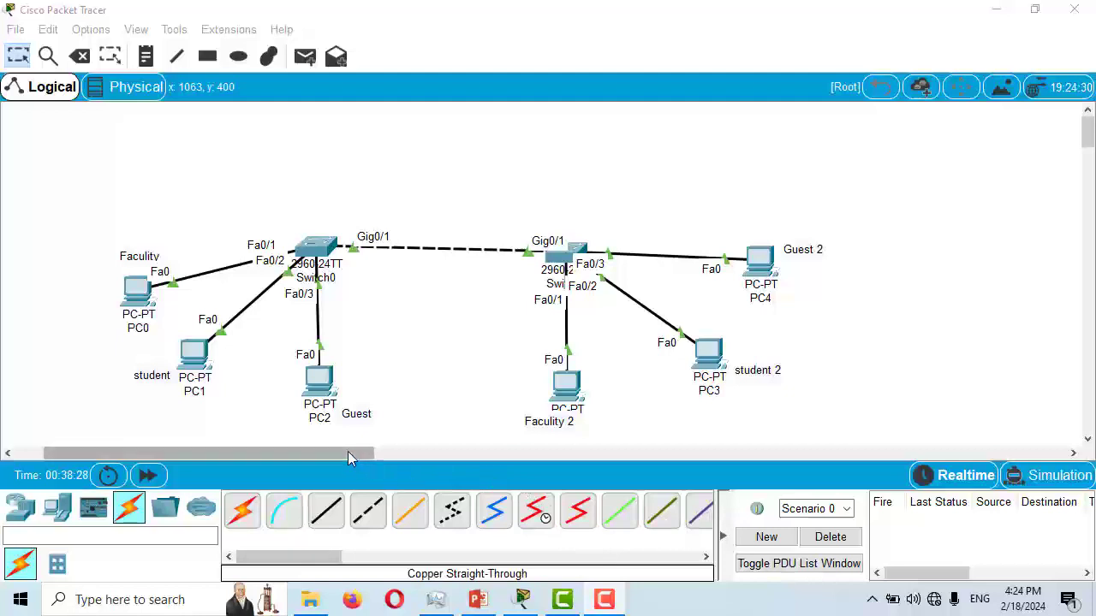
Shift PC0, the Faculity 2 PC and the student 2 PC slightly within the topology.
mouse_move(348, 452)
mouse_down()
mouse_move(300, 451)
mouse_move(333, 446)
mouse_up()
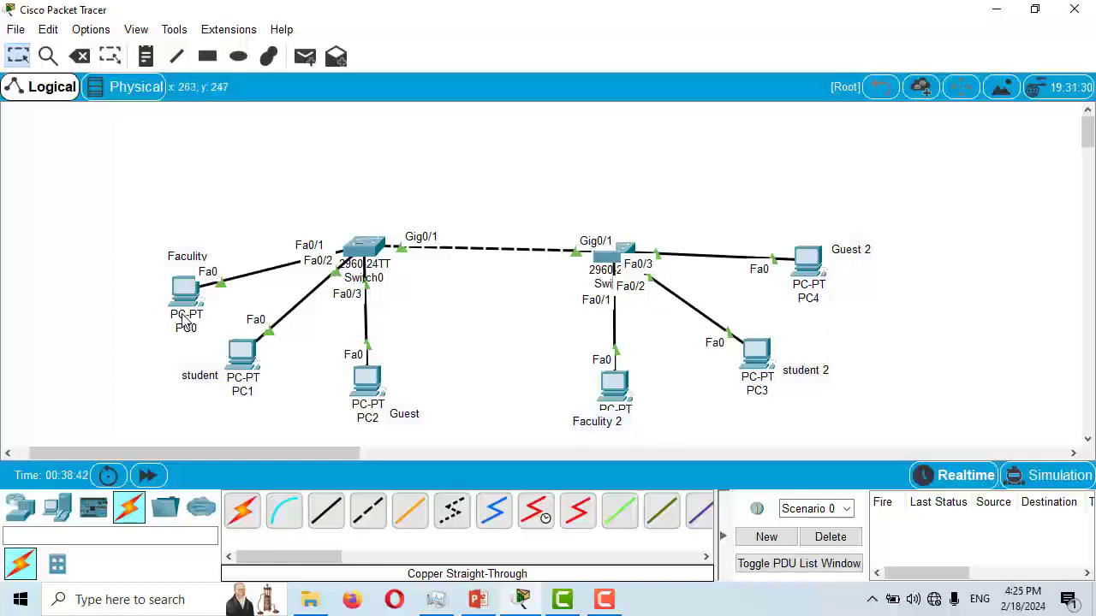
drag(183, 316, 184, 309)
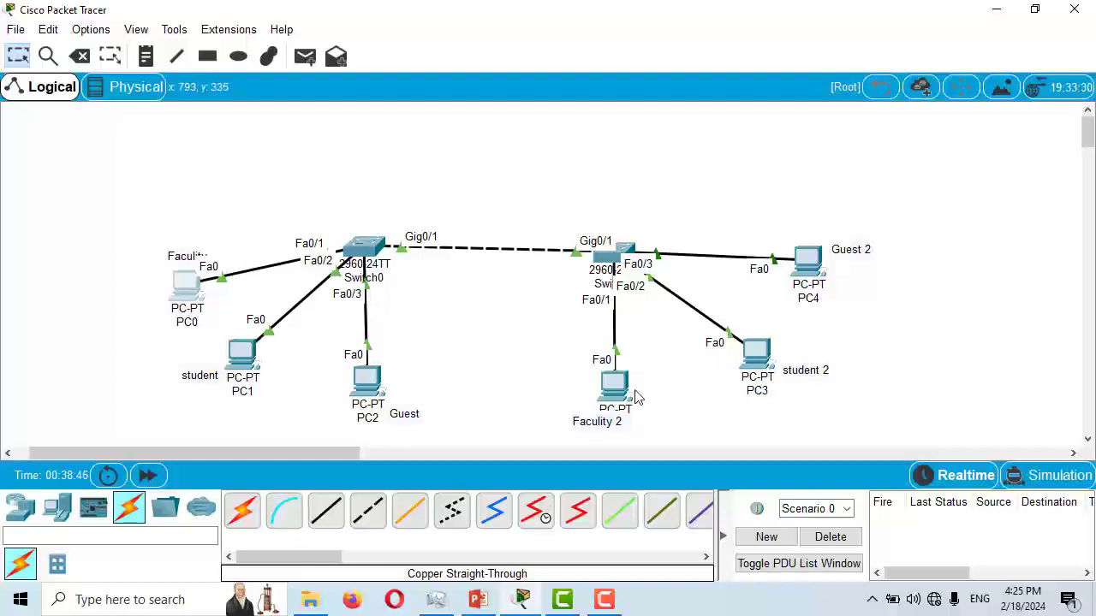
drag(602, 399, 626, 407)
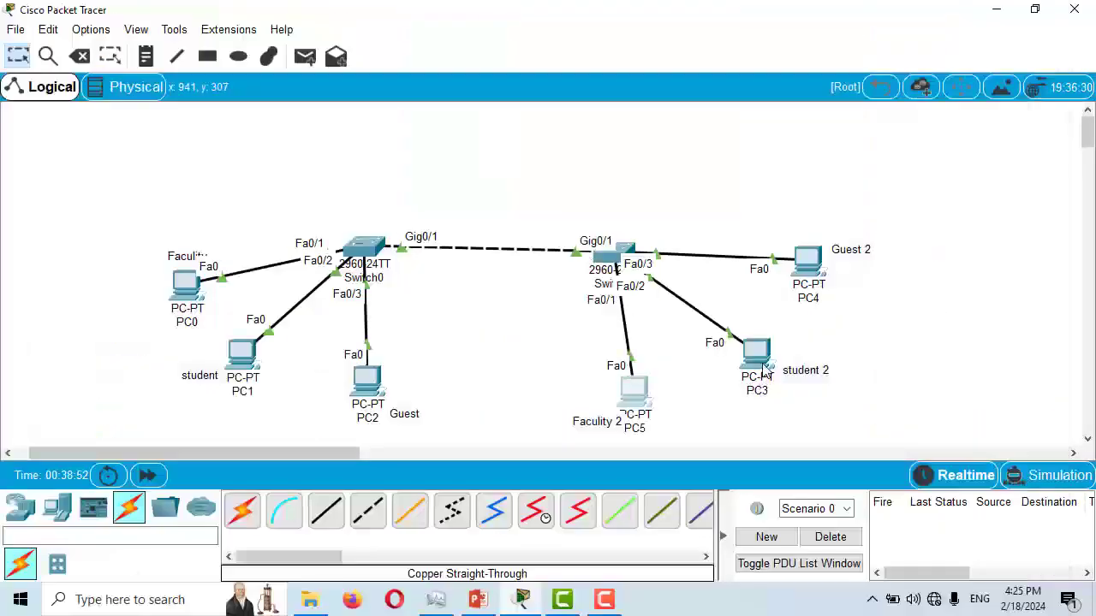
drag(764, 369, 770, 370)
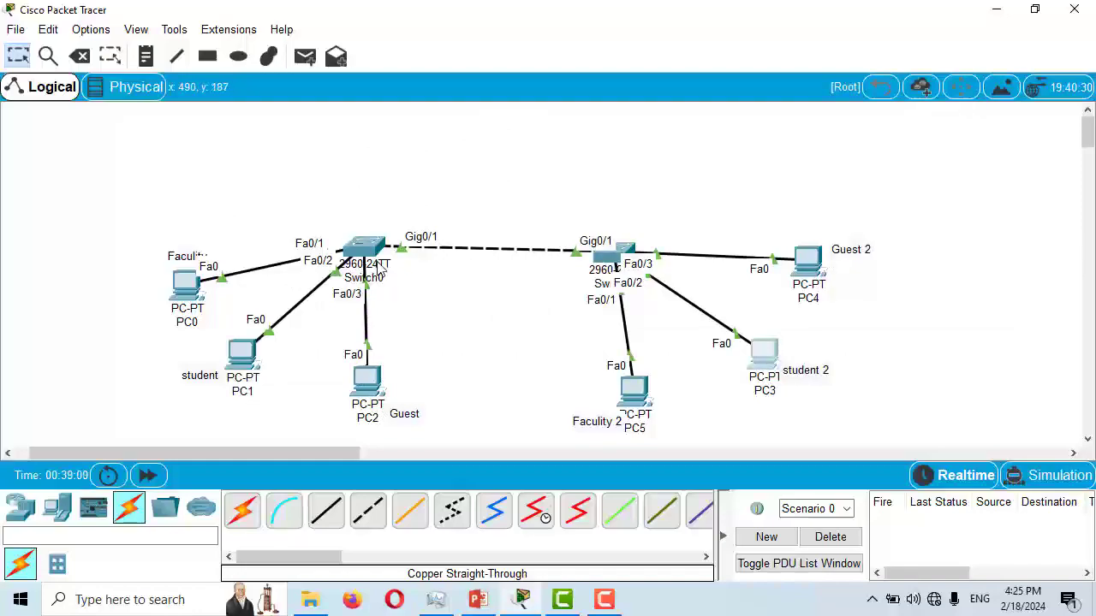
Check the IPv4 address and subnet mask in the IP configuration of PC0.
mouse_move(377, 268)
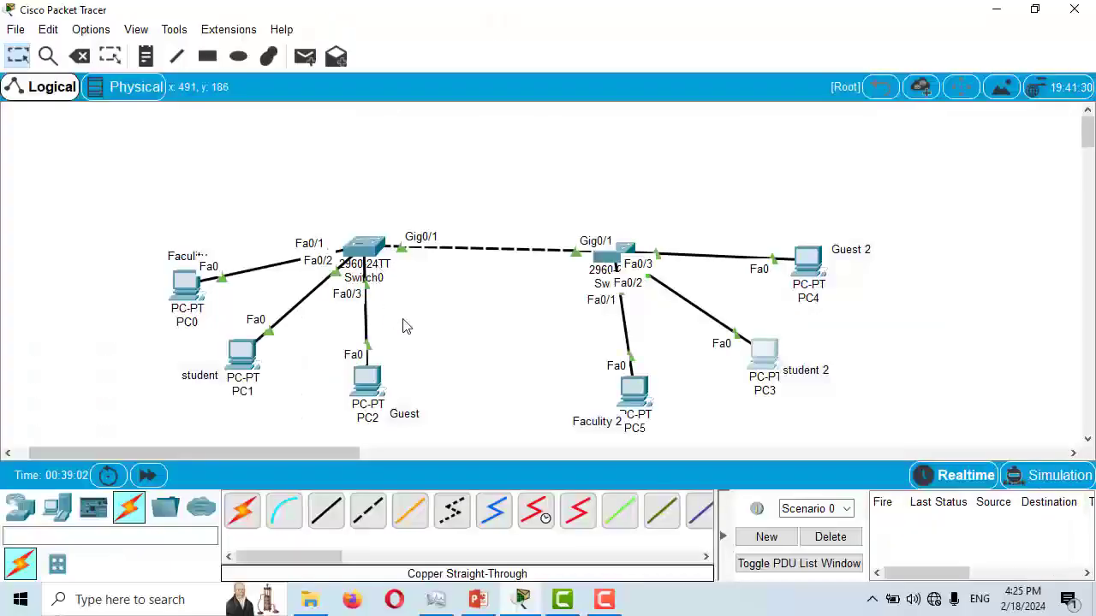
click(196, 306)
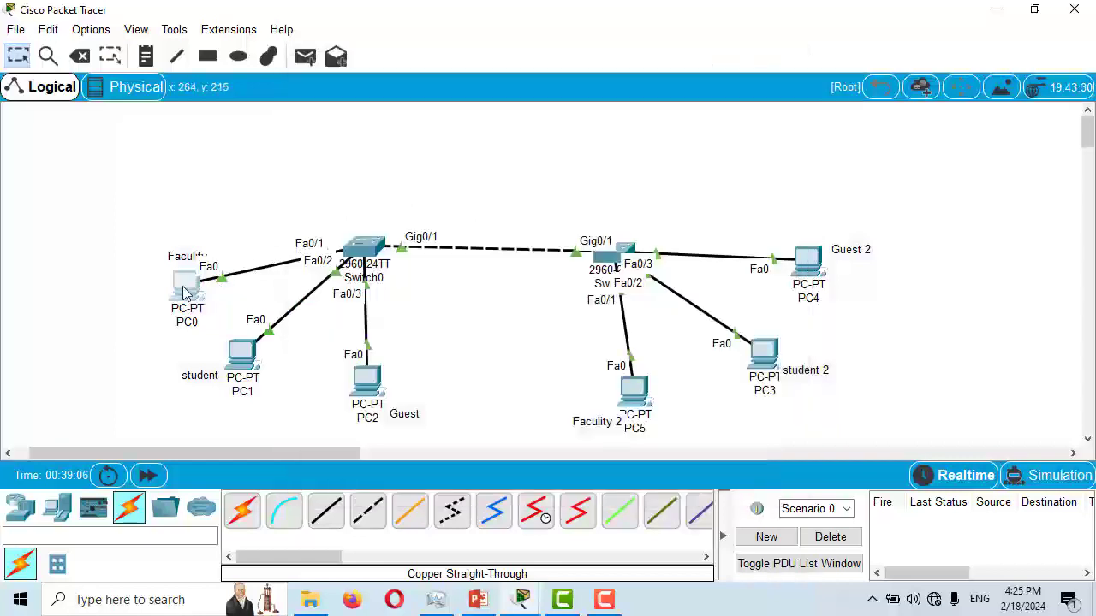
click(184, 287)
click(371, 164)
click(518, 225)
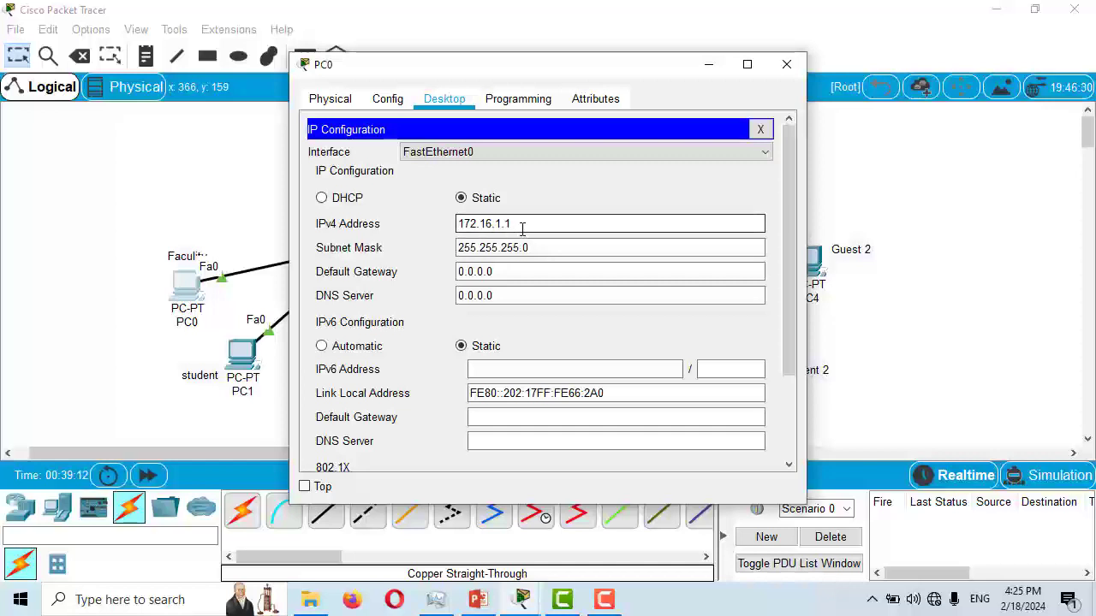
click(484, 250)
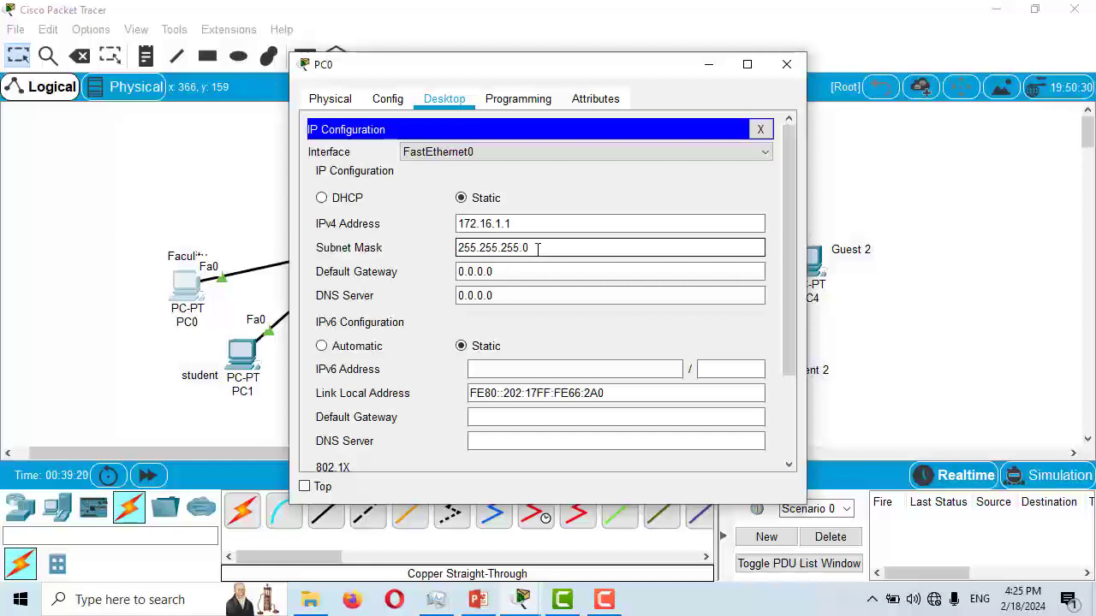
click(786, 64)
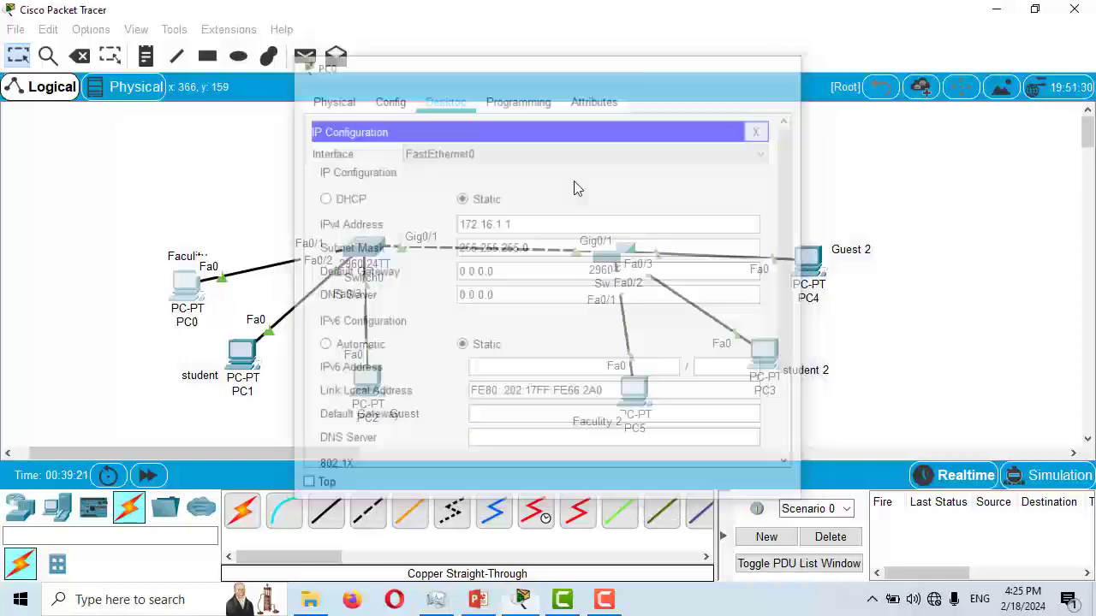
Check the IP configurations of PC1 and PC2.
click(244, 360)
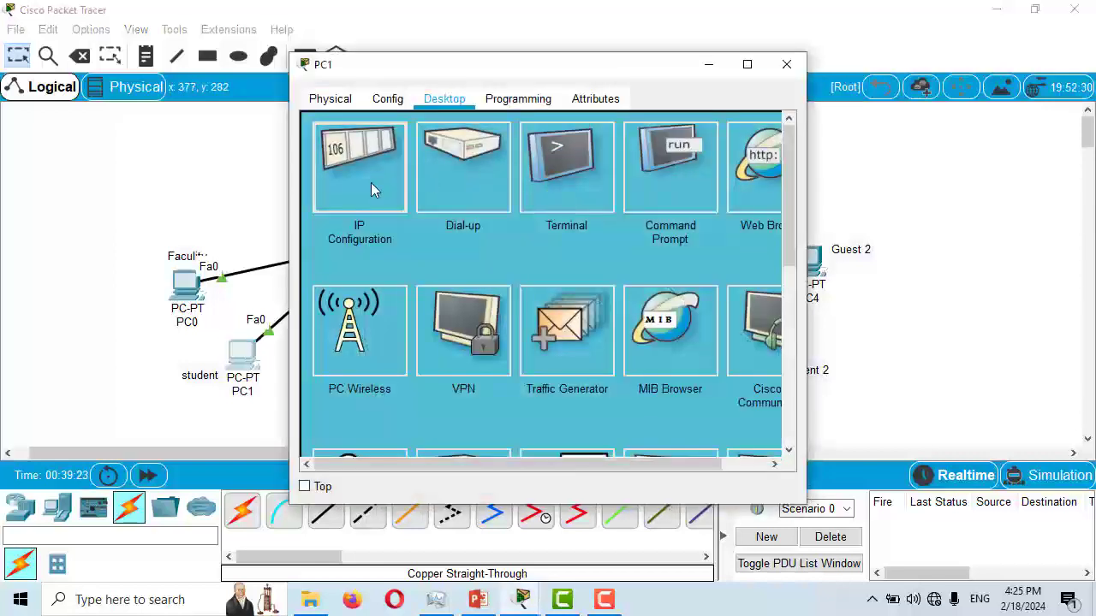
click(371, 182)
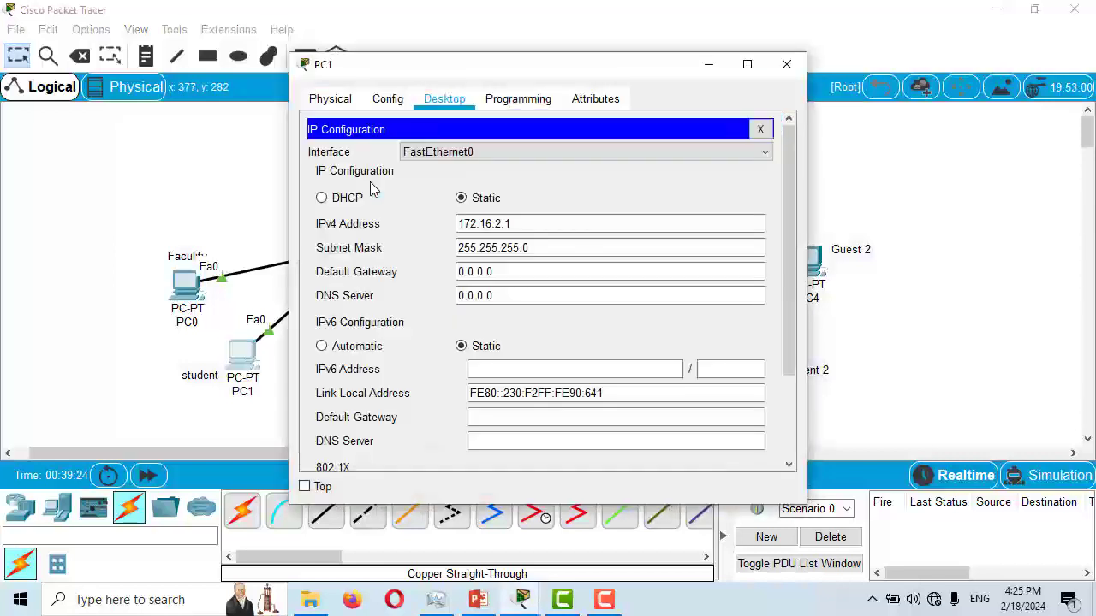
click(786, 65)
click(366, 381)
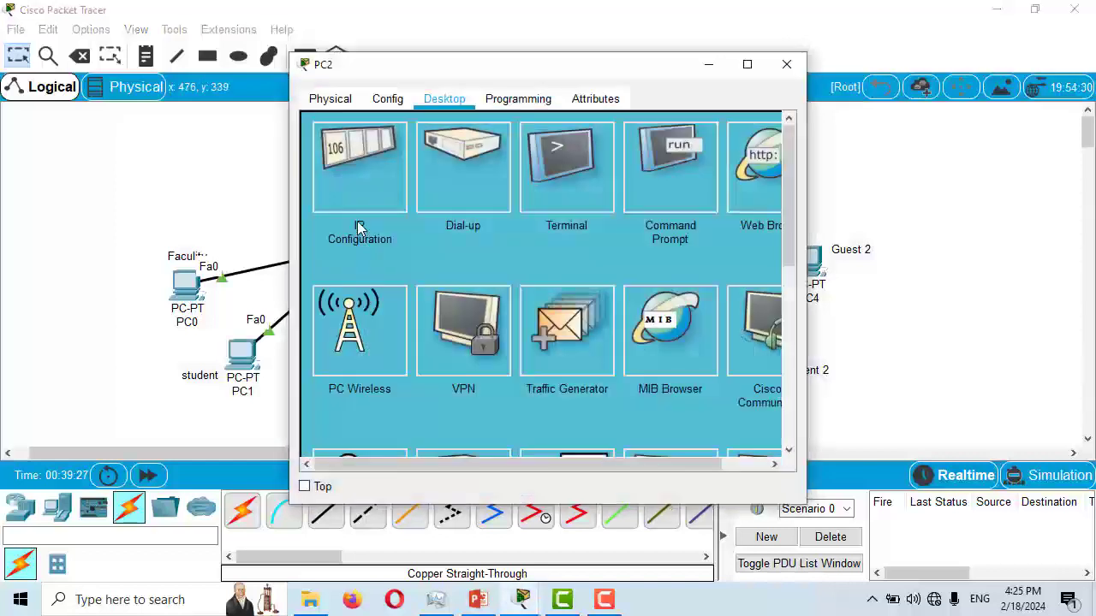
click(361, 183)
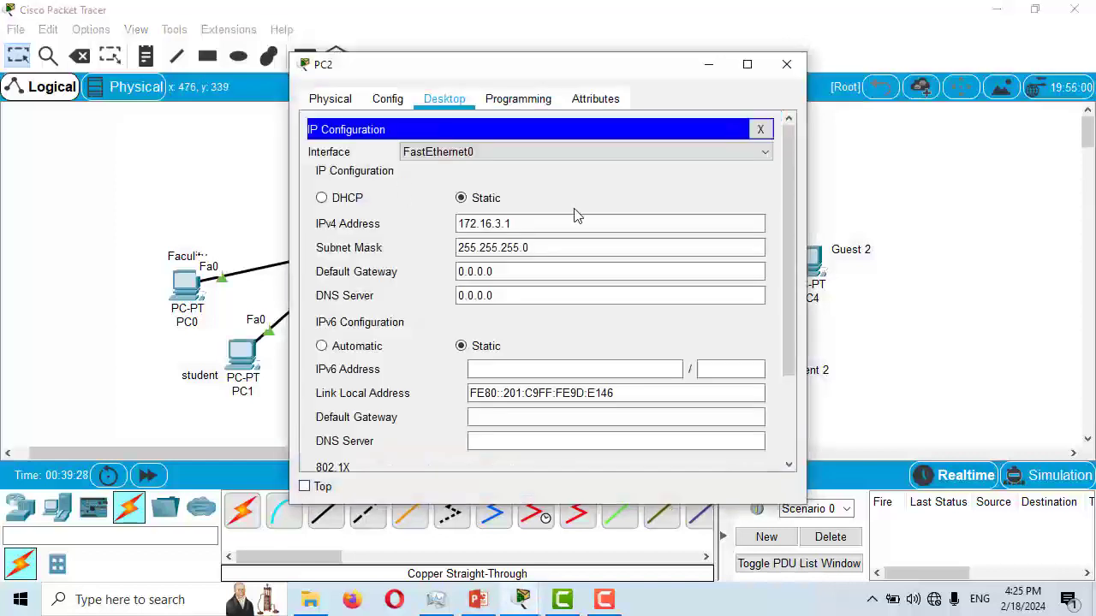
click(786, 64)
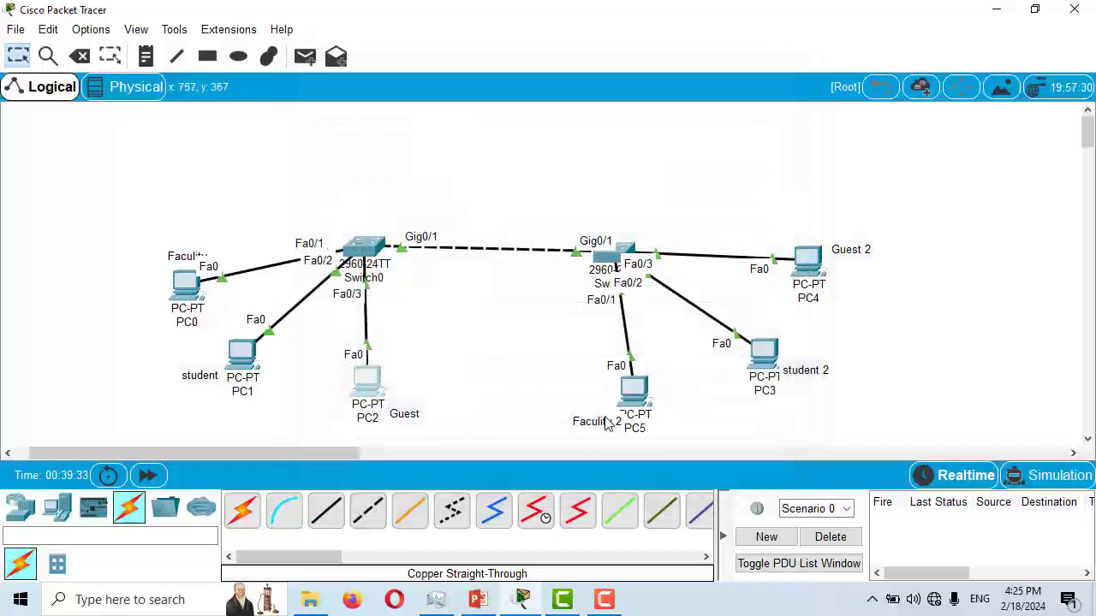
Send a simple PDU from PC0 to PC5 to test connectivity between the faculty PCs.
click(304, 58)
click(185, 289)
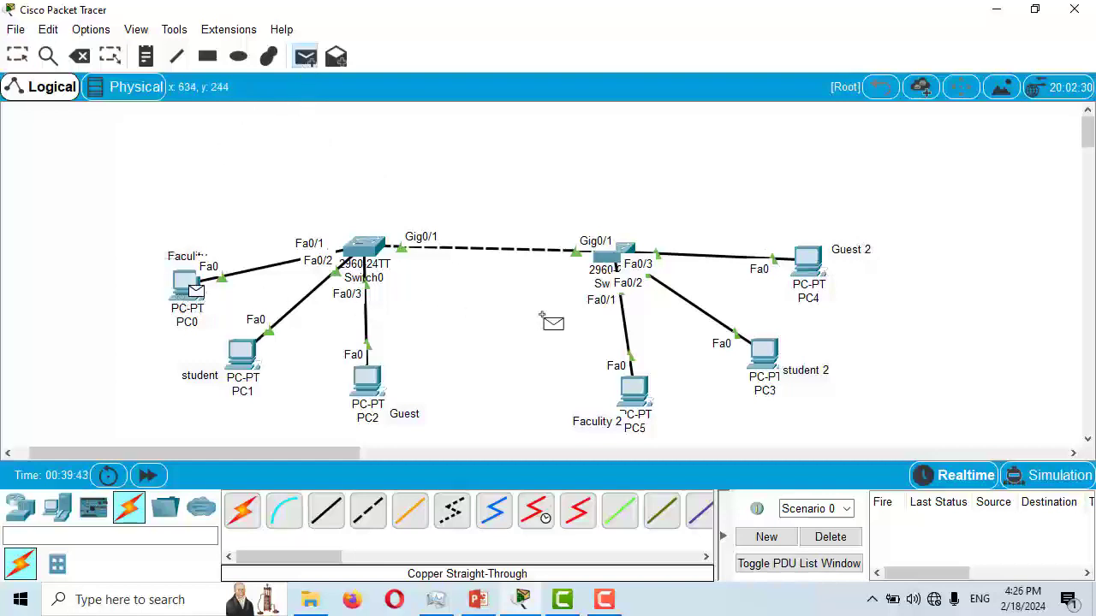
click(634, 390)
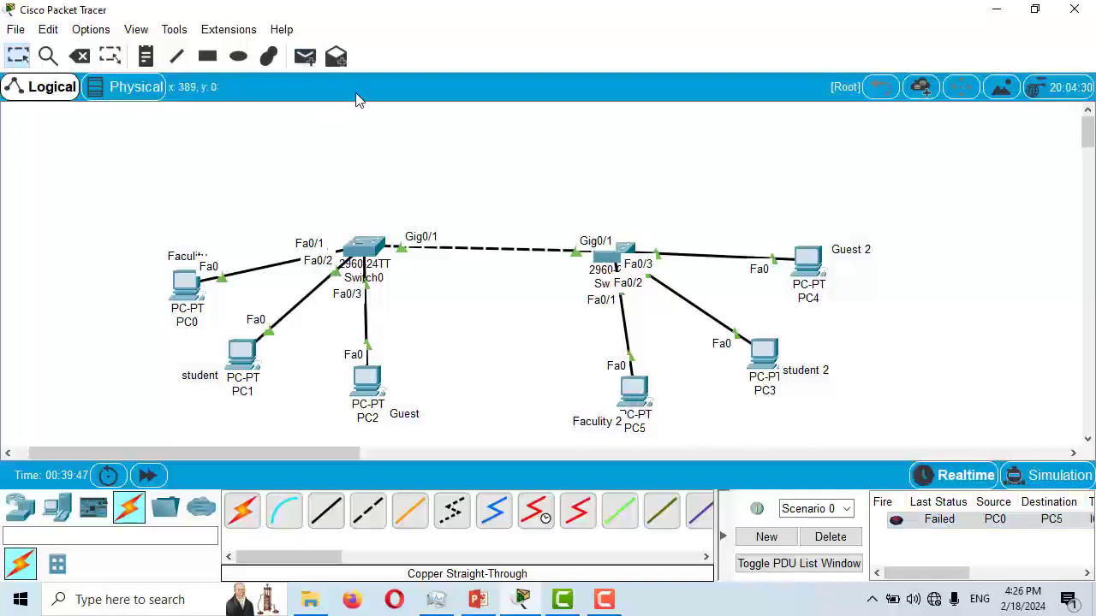
Send simple PDUs from PC1 to PC3 and from PC2 to PC4 to test the student and guest connections.
click(304, 57)
click(243, 356)
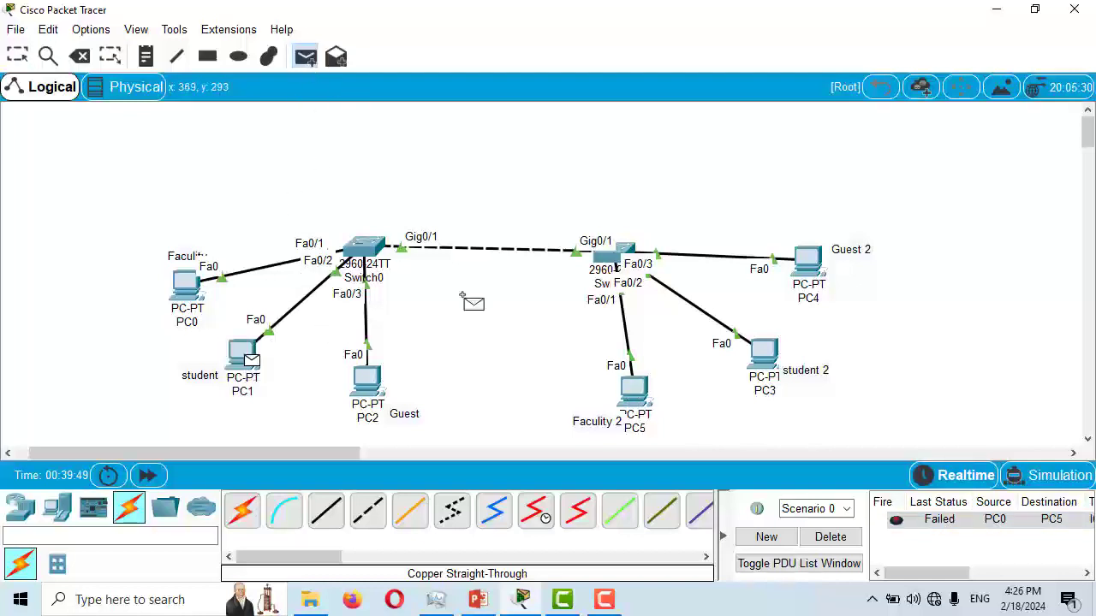
click(763, 364)
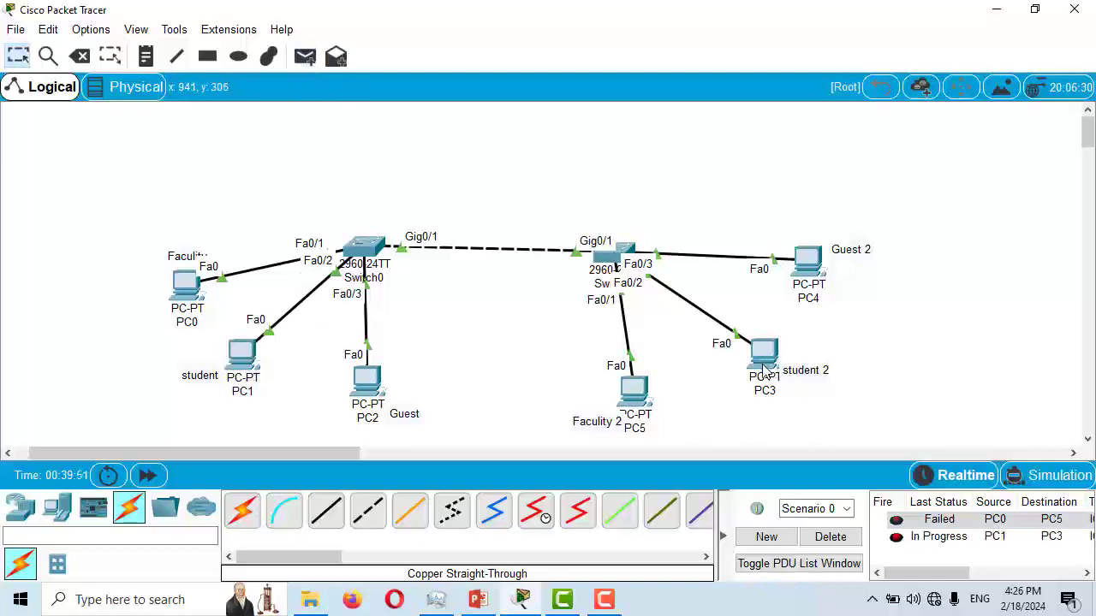
click(304, 56)
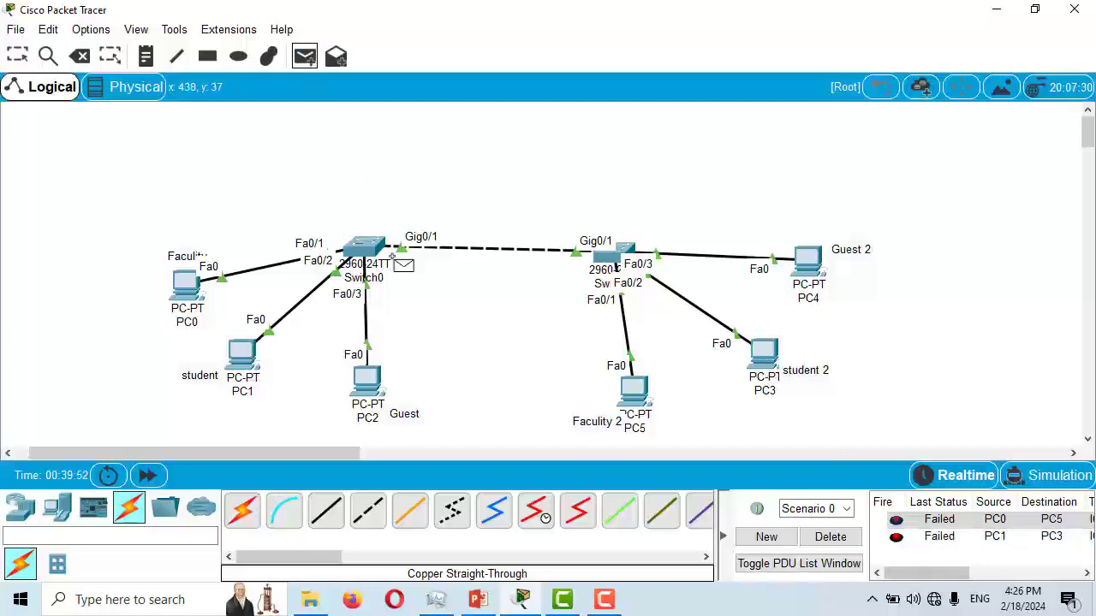
click(368, 383)
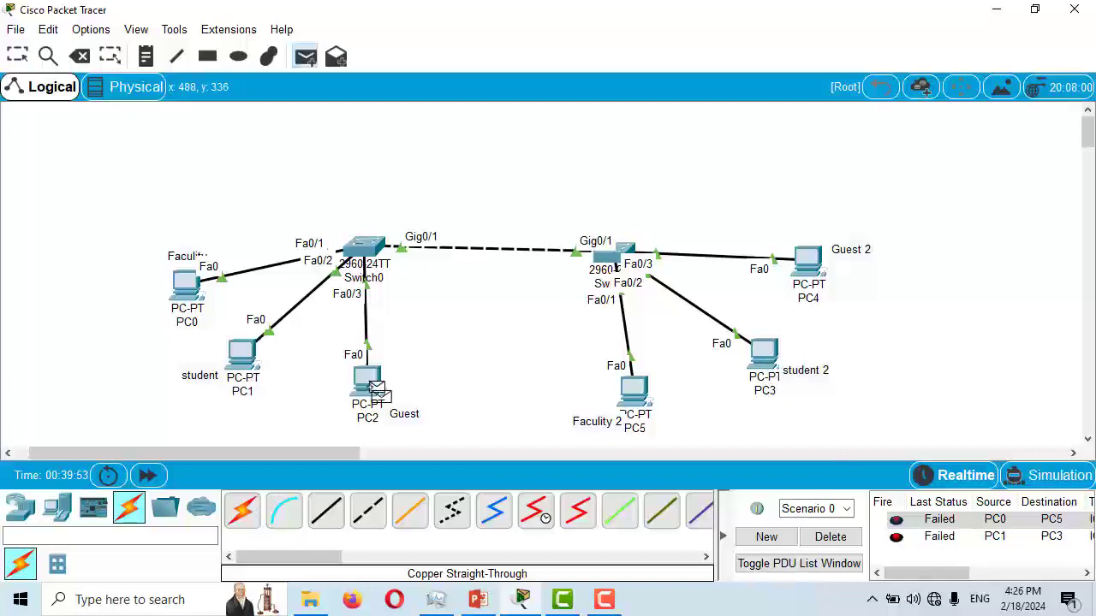
click(807, 260)
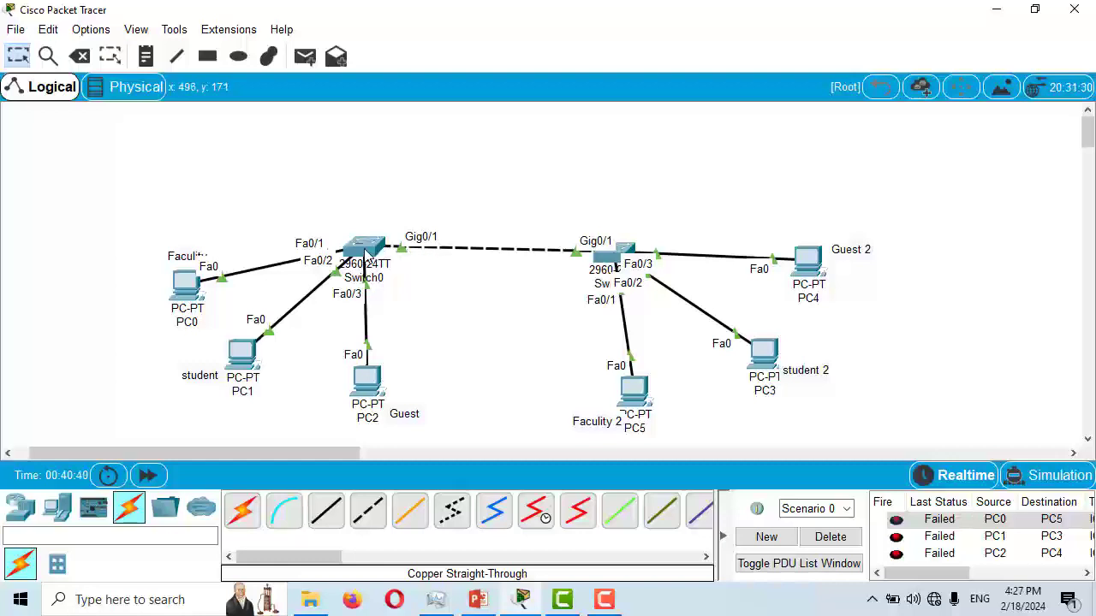
Open the command line of Switch0 in a maximized window and enter privileged mode with the enable command.
click(366, 255)
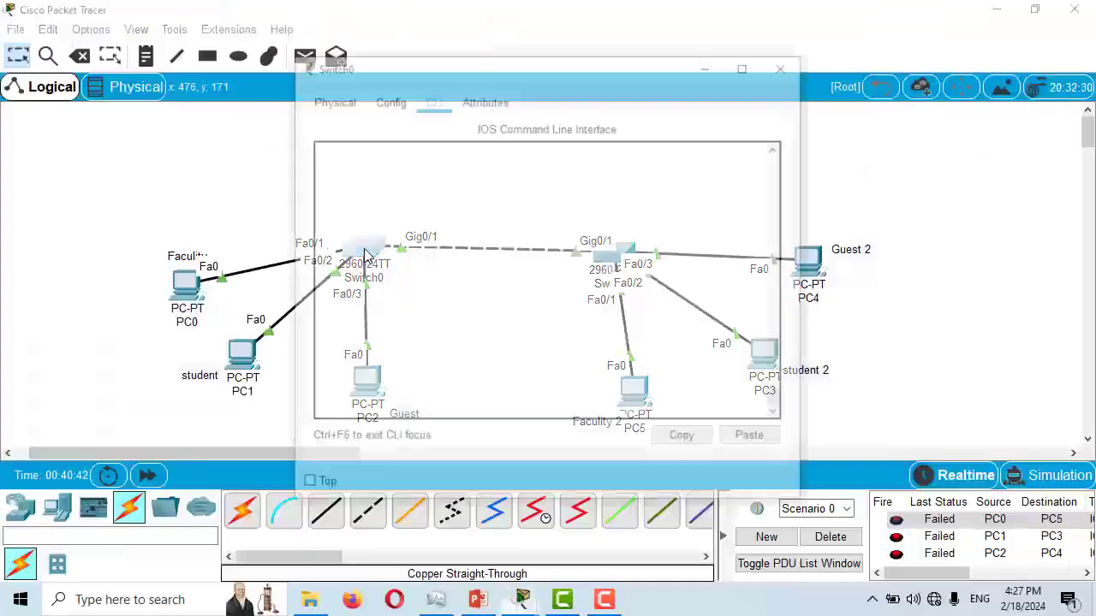
click(746, 64)
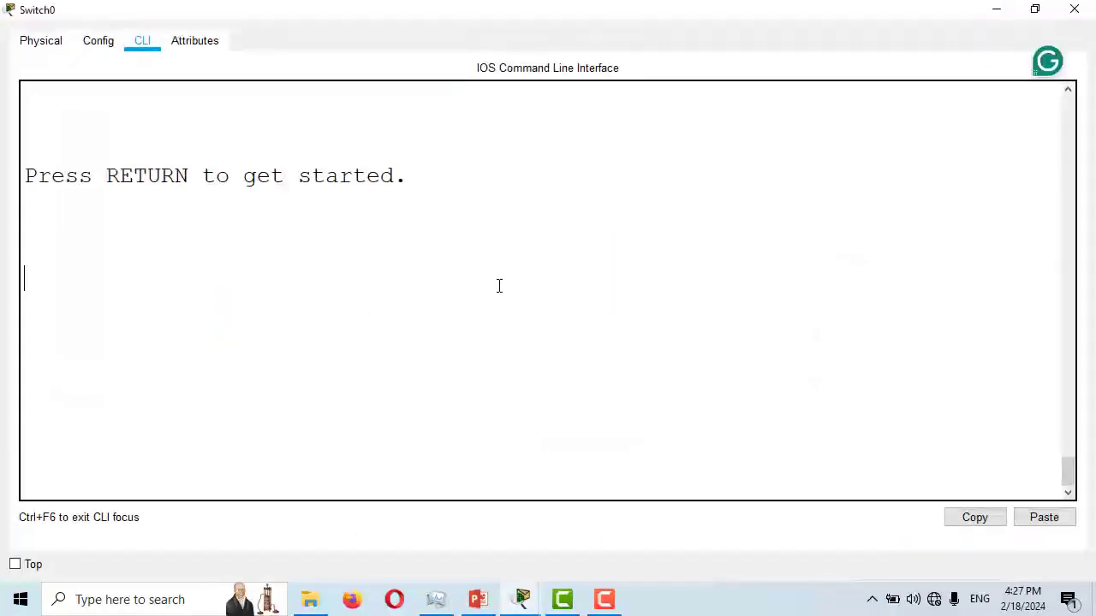
key(Return)
key(Return)
key(Return)
text(en)
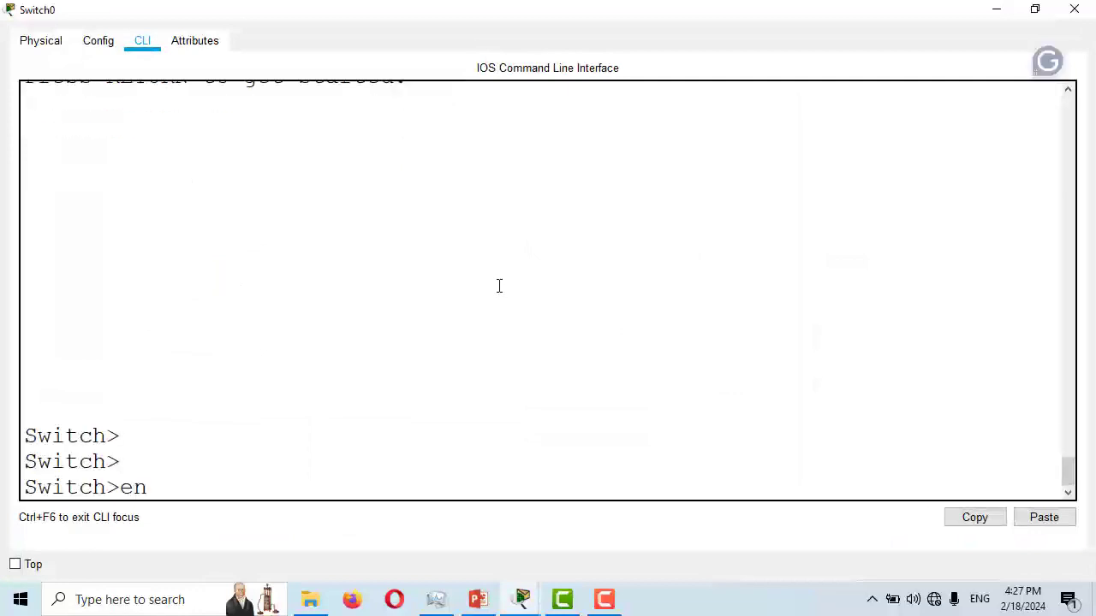
key(Tab)
key(Return)
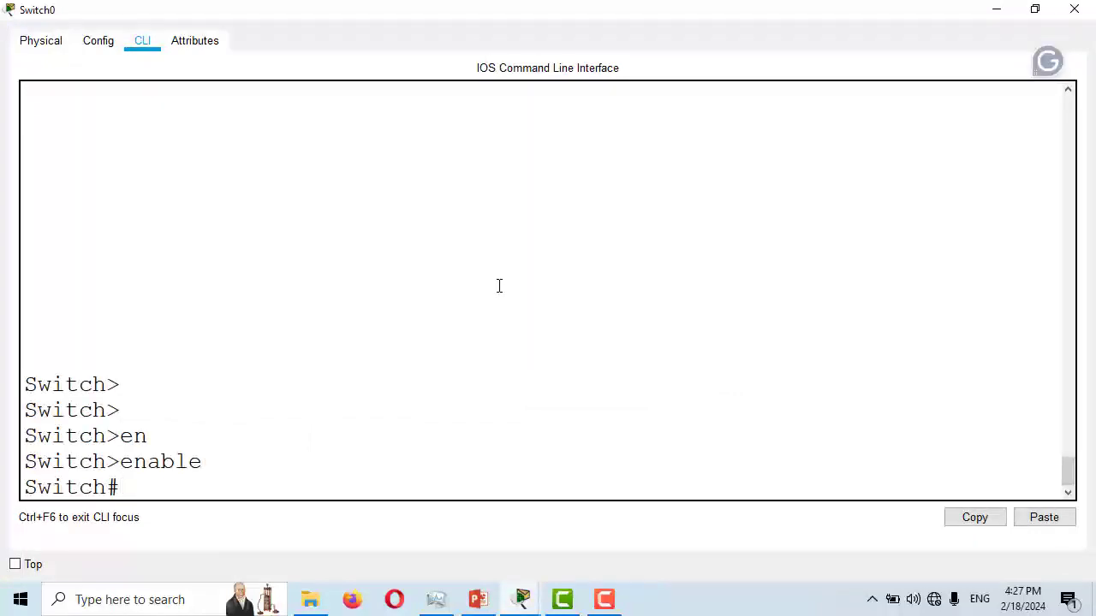
Enter global configuration mode on Switch0 with configure terminal.
text(confi)
key(Tab)
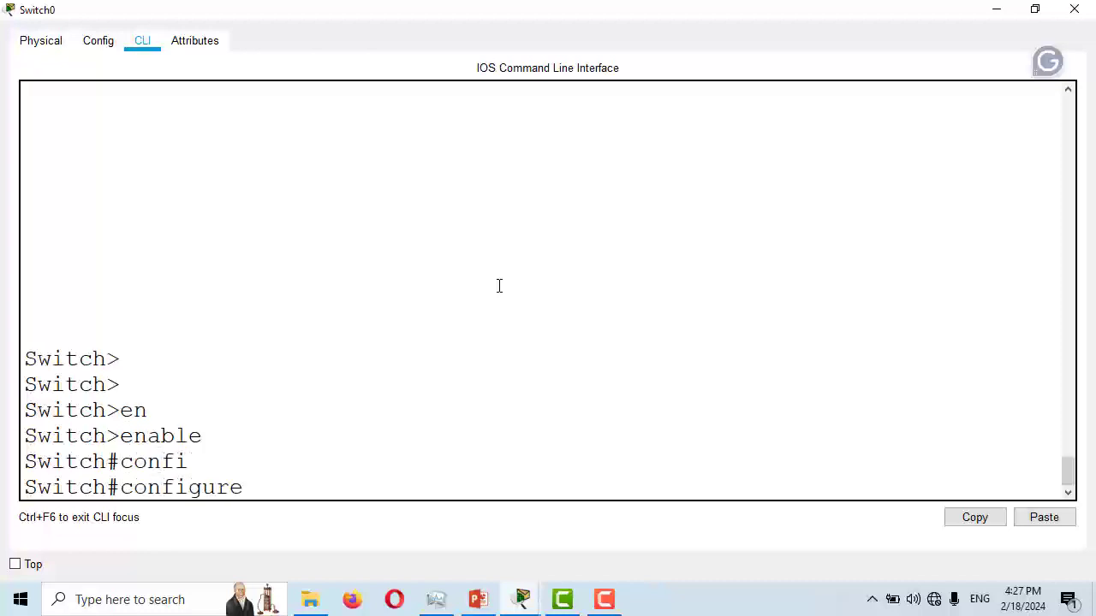
text(ter)
key(Tab)
key(Return)
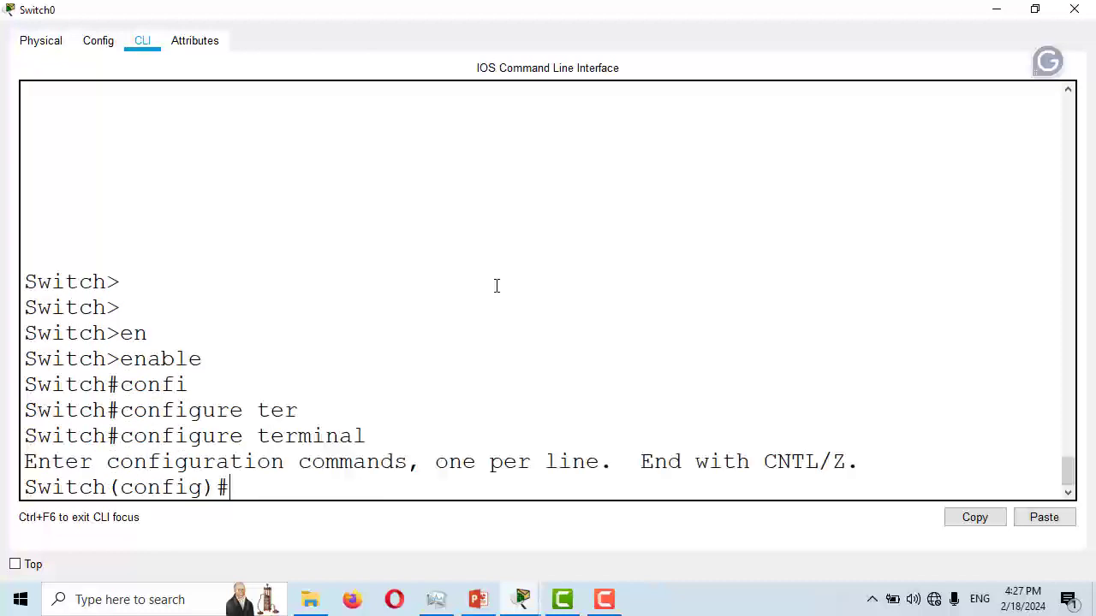
Enter the interface configuration of gigabitEthernet 0/1 on Switch0.
text(inter)
key(Tab)
text(gig)
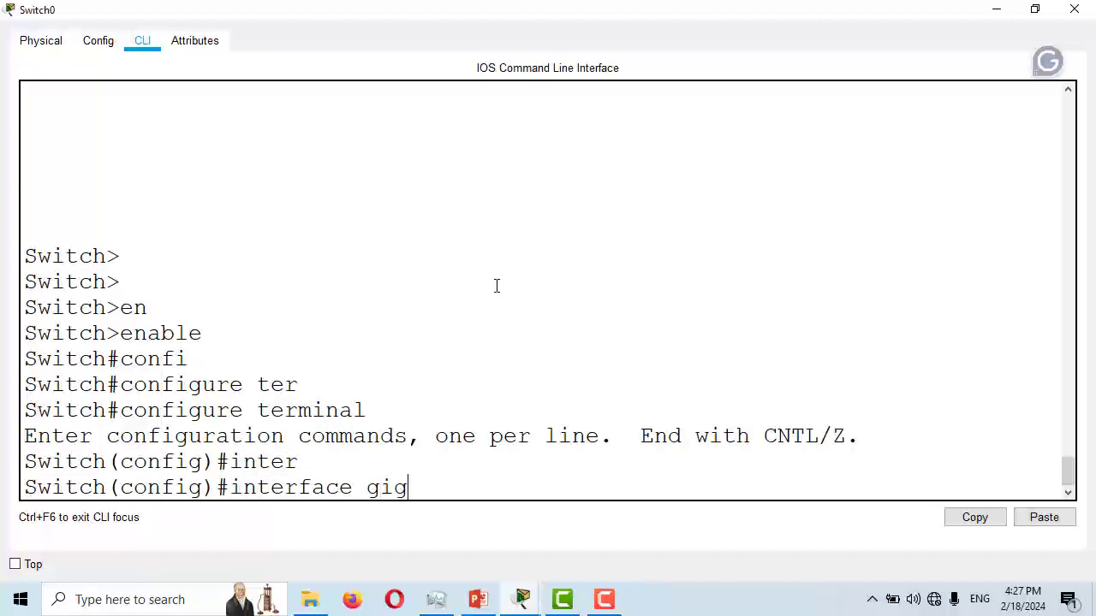
key(Tab)
text(0)
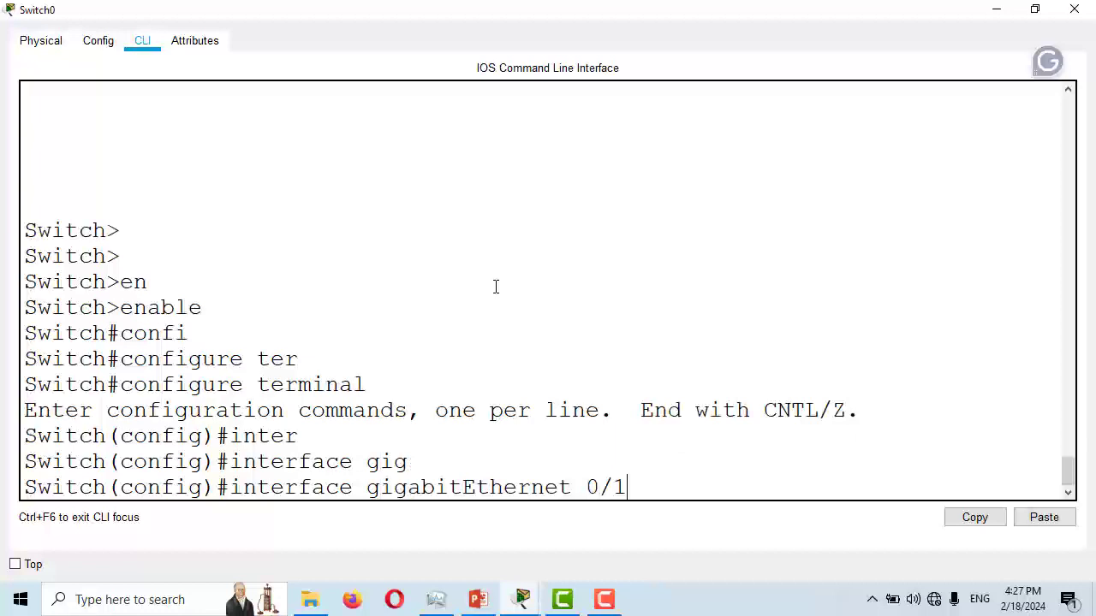
key(Return)
Set the gigabitEthernet 0/1 port to trunk with switchport mode trunk and close the Switch0 window.
text(sw)
key(Tab)
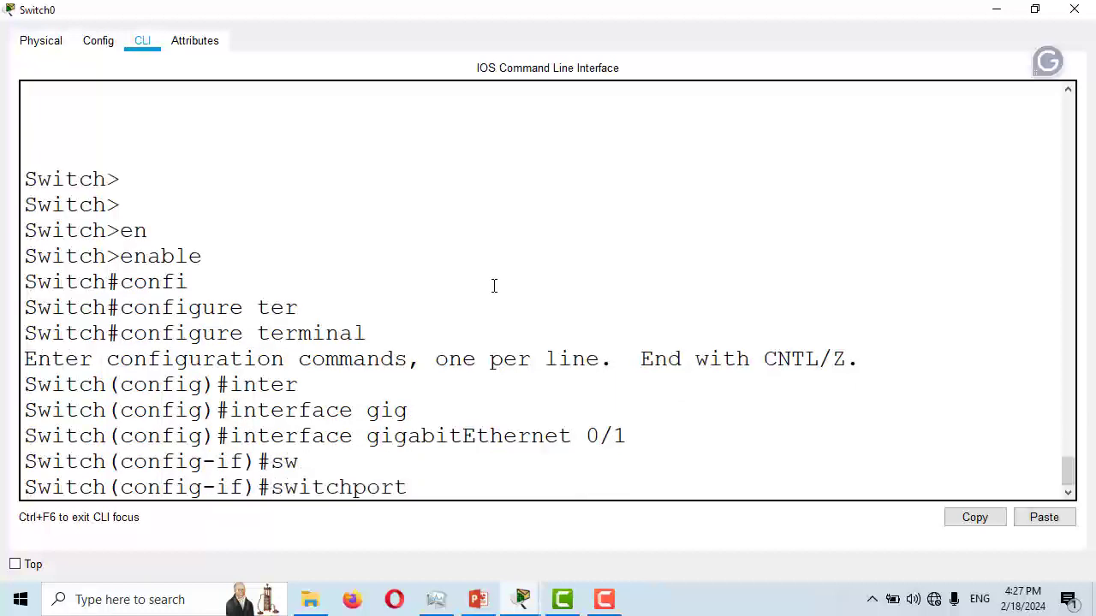
text(mode tr)
key(Tab)
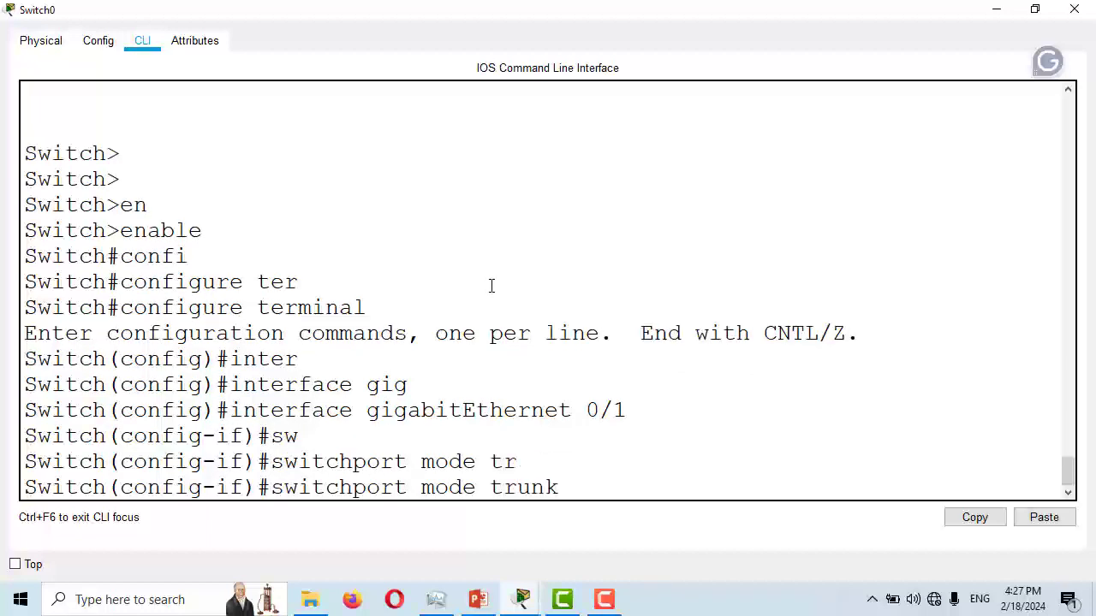
key(Return)
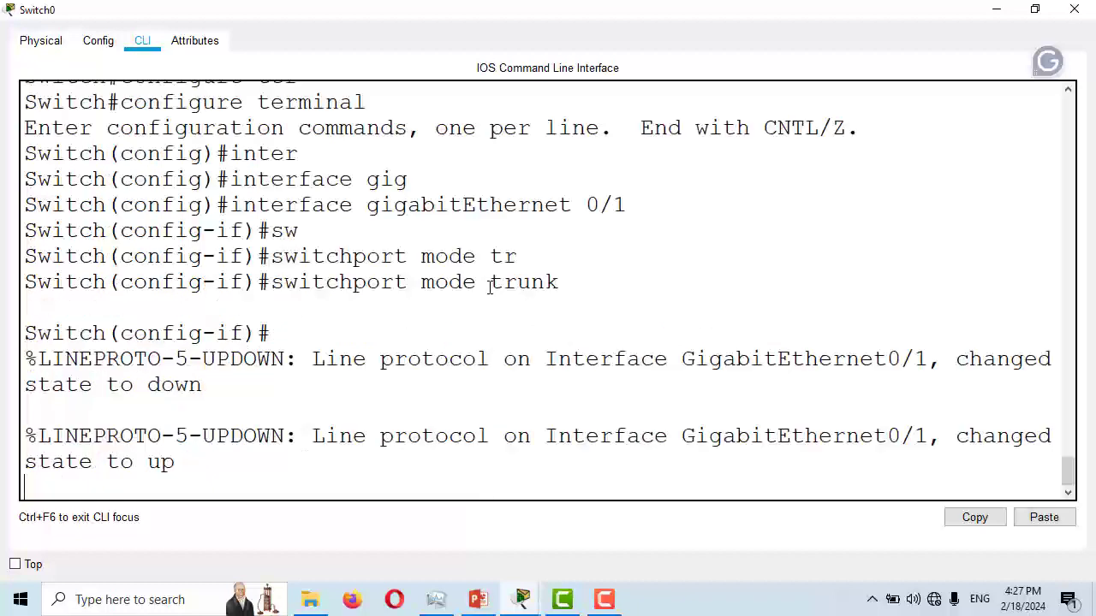
key(Return)
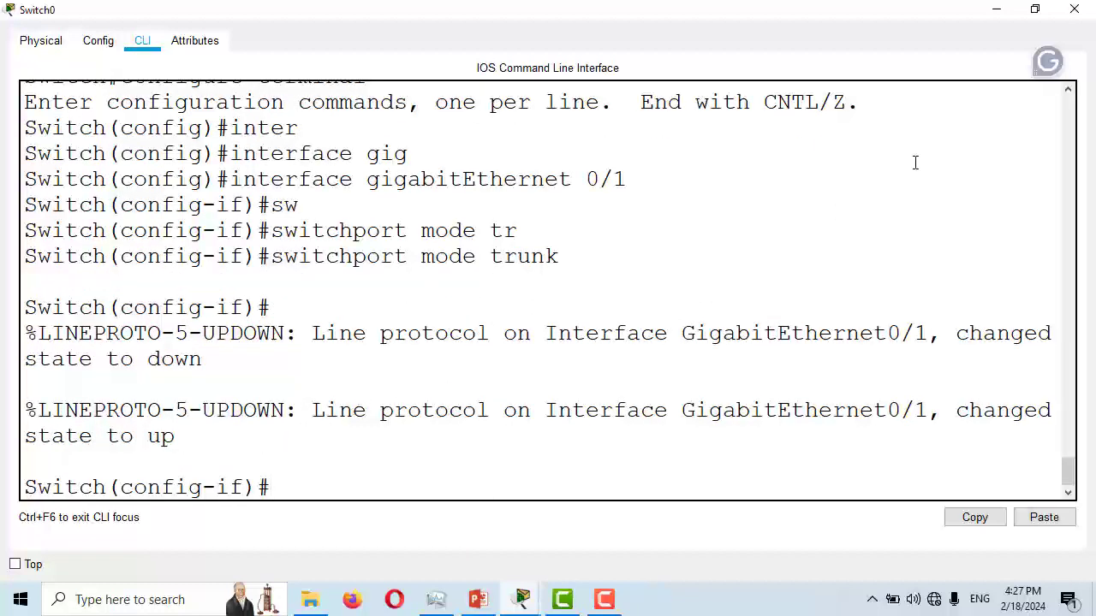
click(1074, 9)
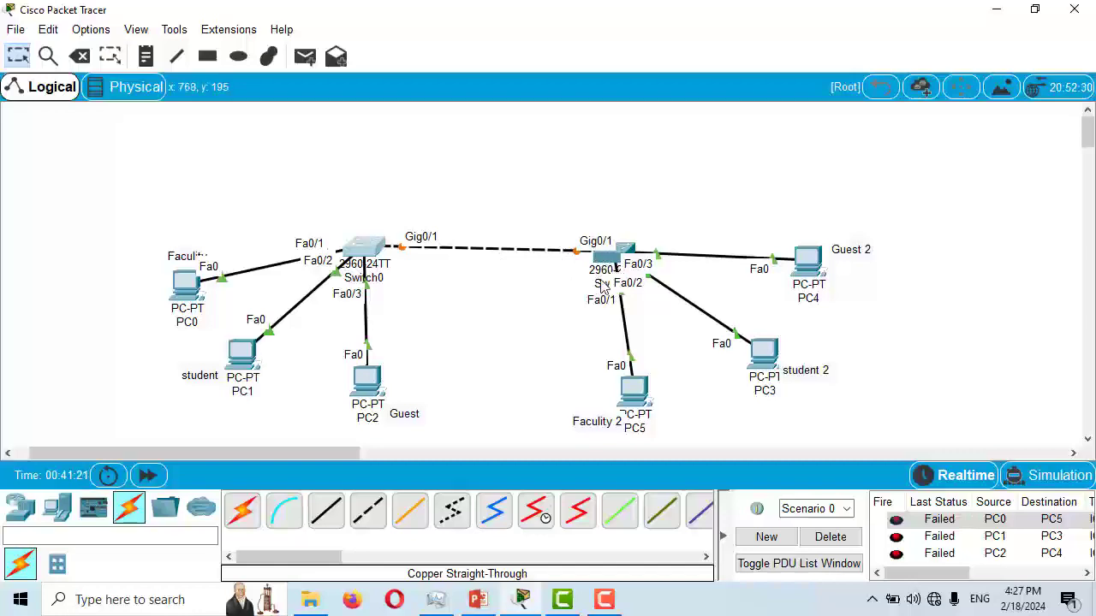
click(475, 599)
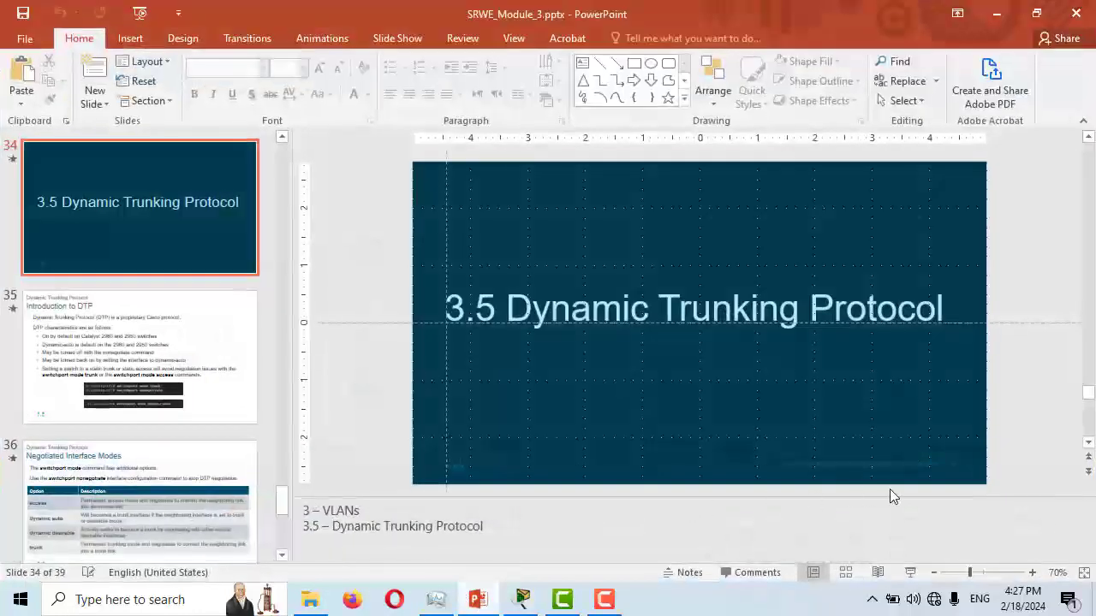
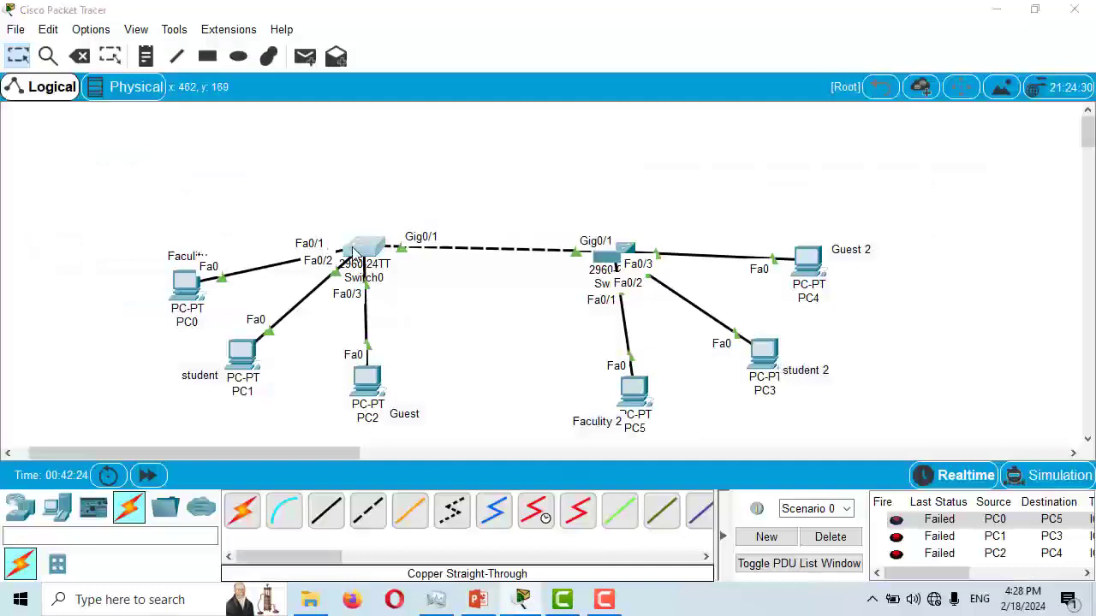
click(356, 250)
click(785, 66)
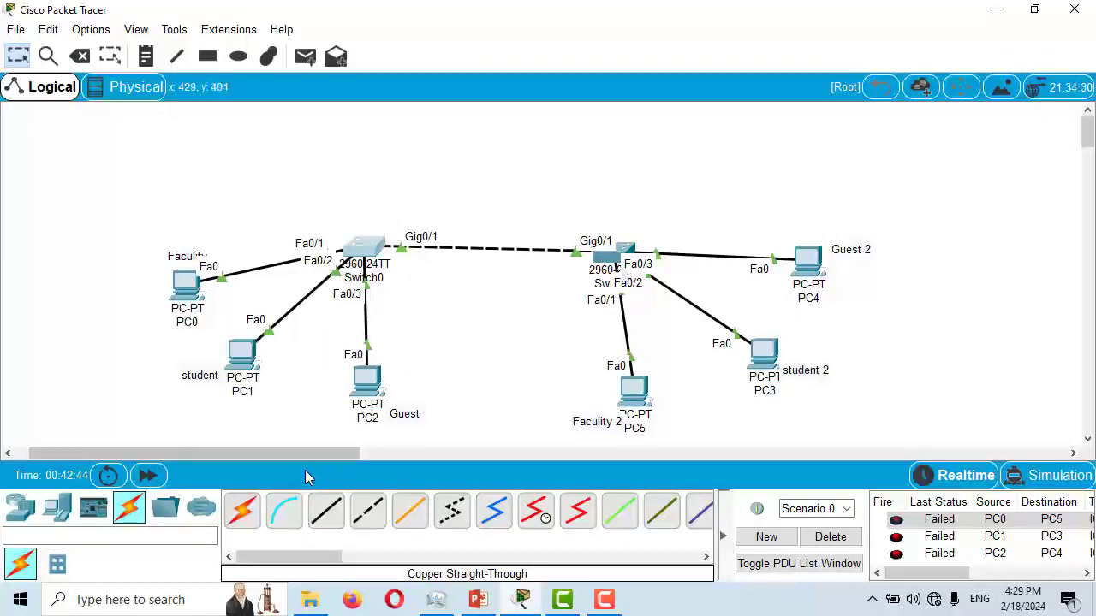
click(305, 56)
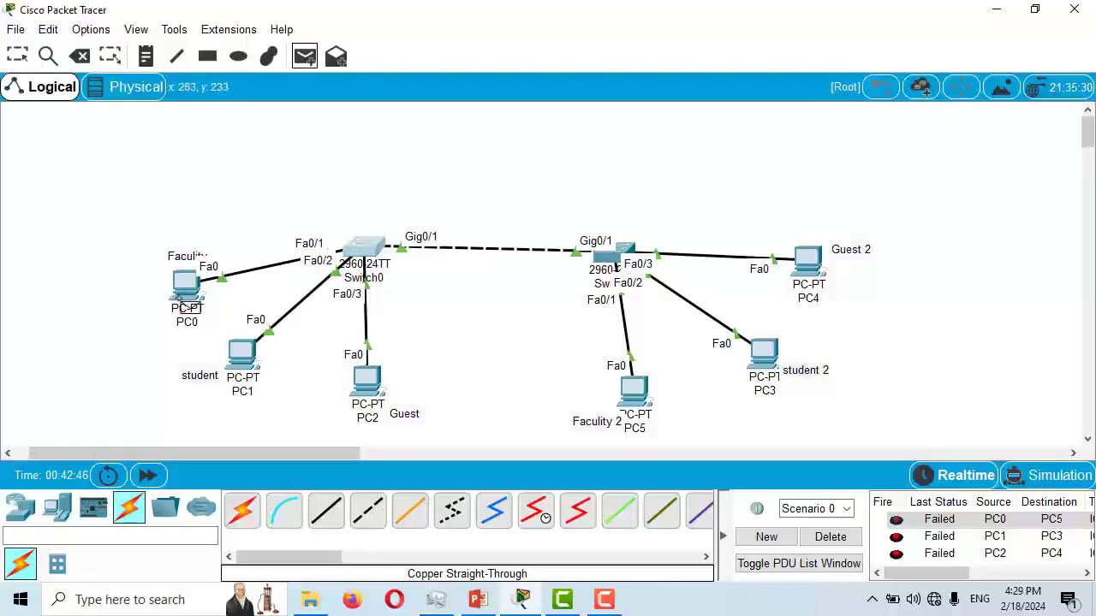
click(185, 300)
click(635, 395)
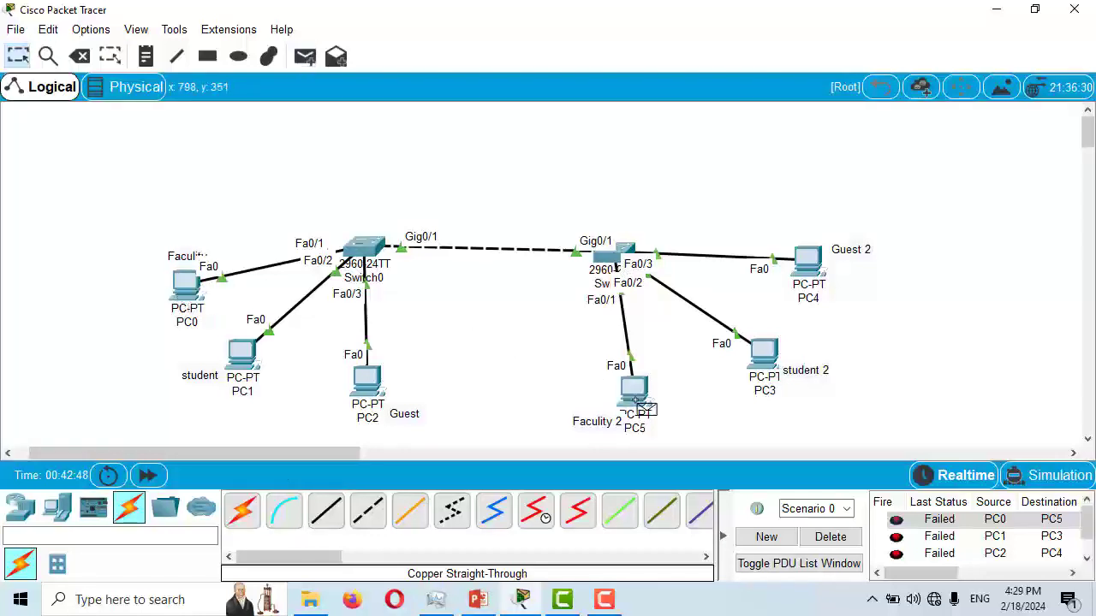
Delete the old PDUs in Scenario 0 and send a simple PDU from PC0 to PC5.
click(830, 537)
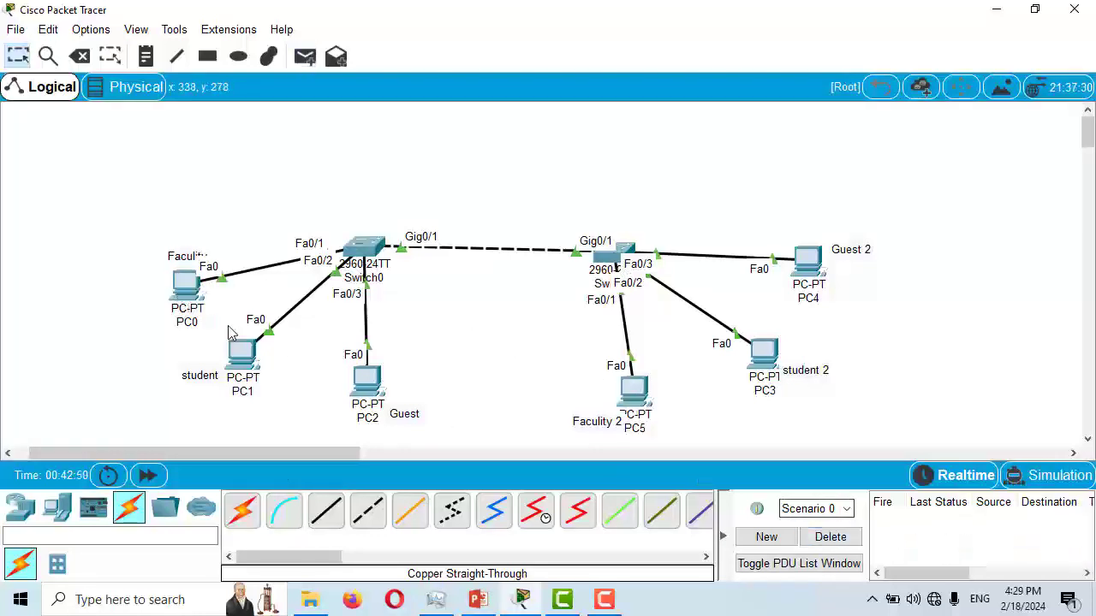
click(304, 55)
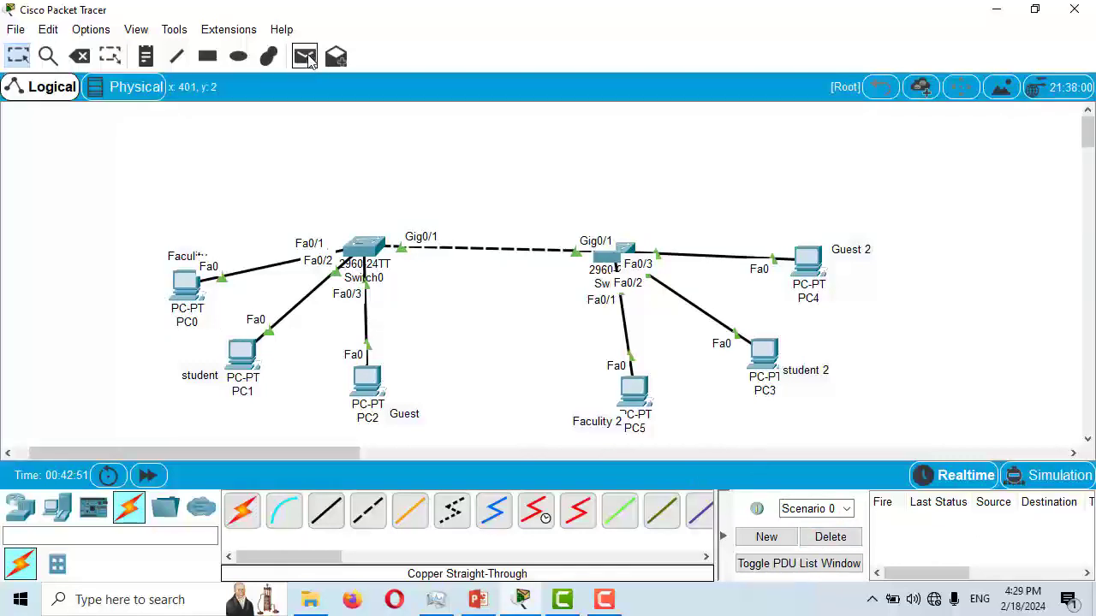
click(185, 288)
click(636, 399)
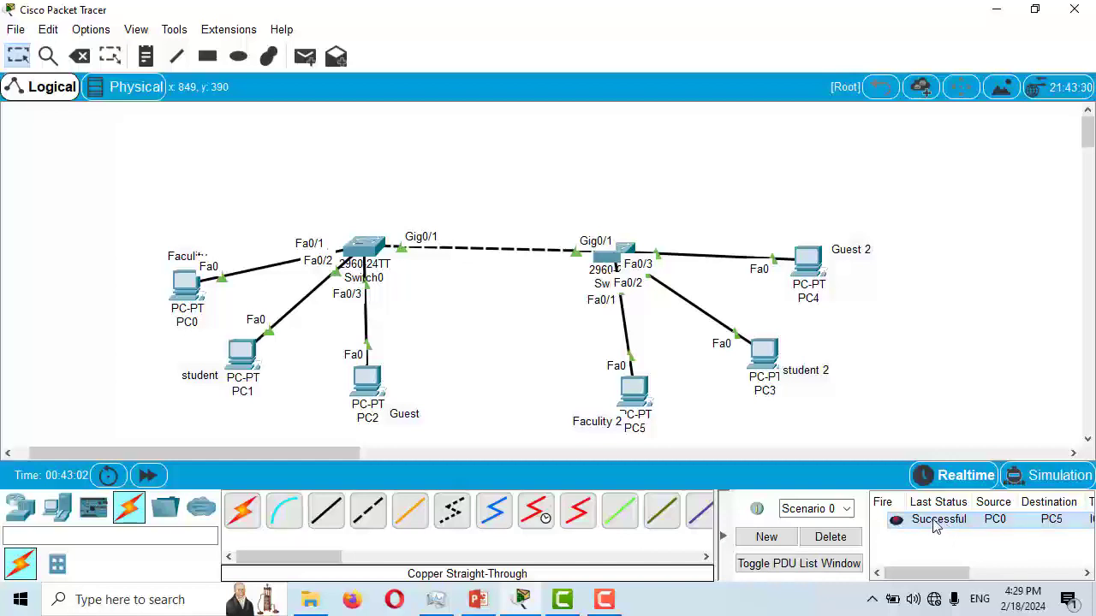
Send simple PDUs from PC1 to PC3 and from PC2 to PC4.
click(305, 56)
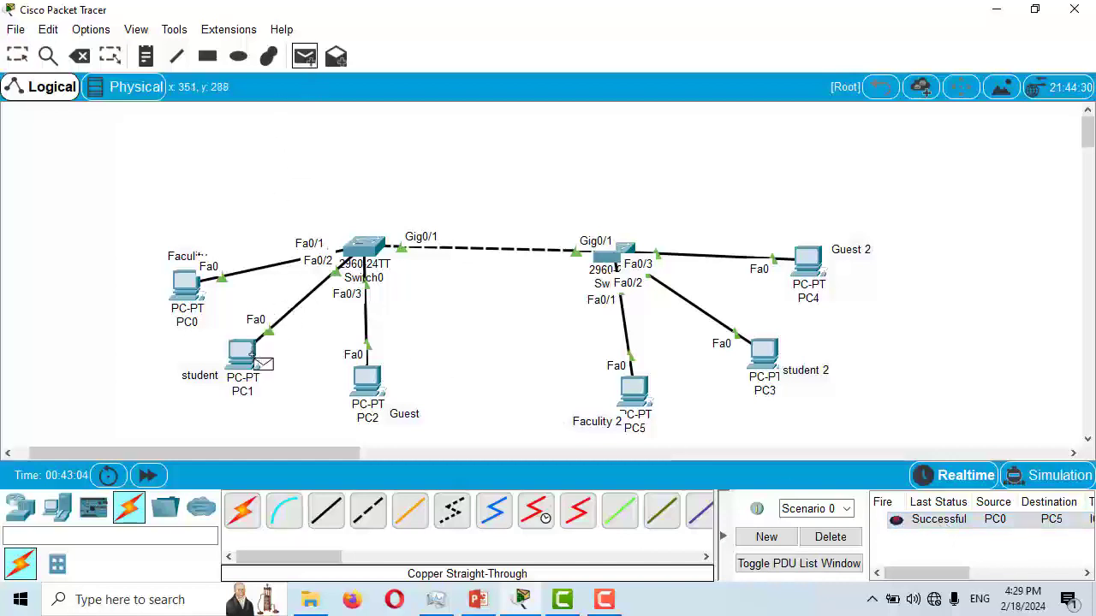
click(247, 355)
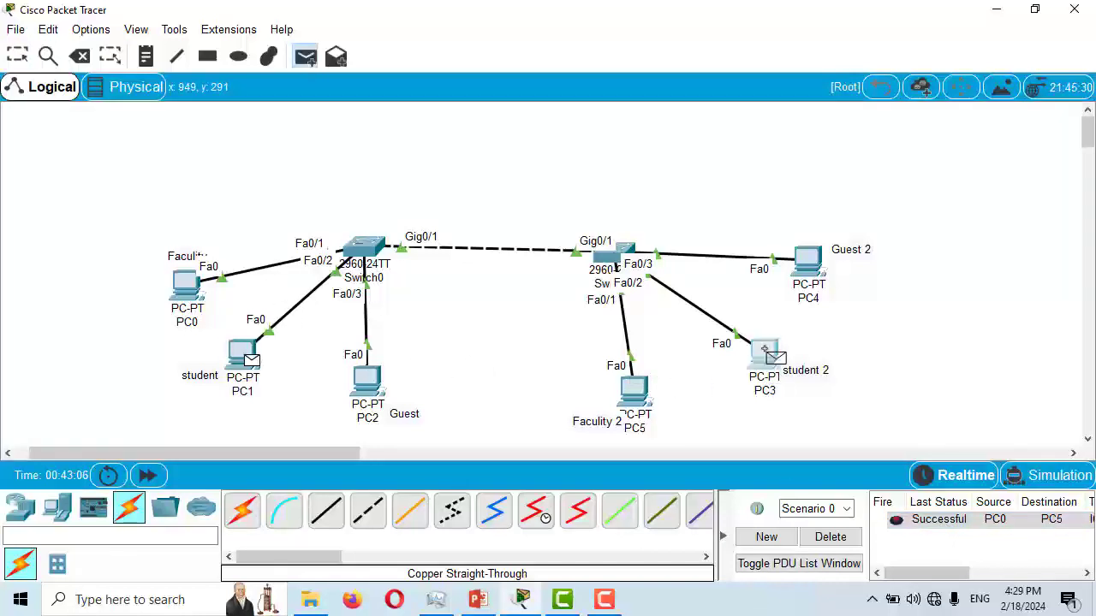
click(765, 349)
click(305, 56)
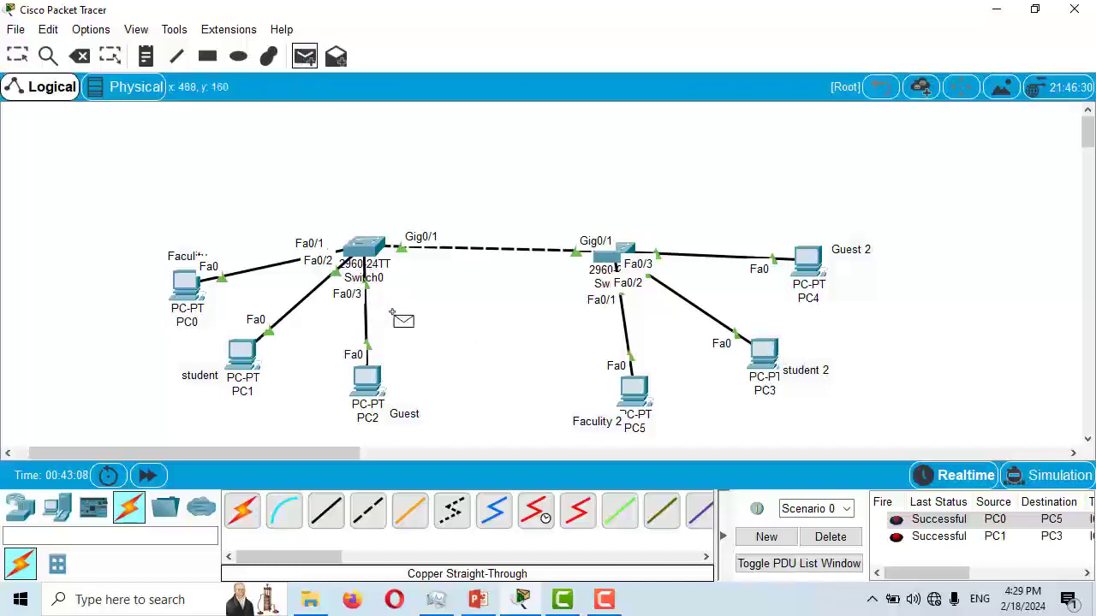
click(370, 382)
click(807, 259)
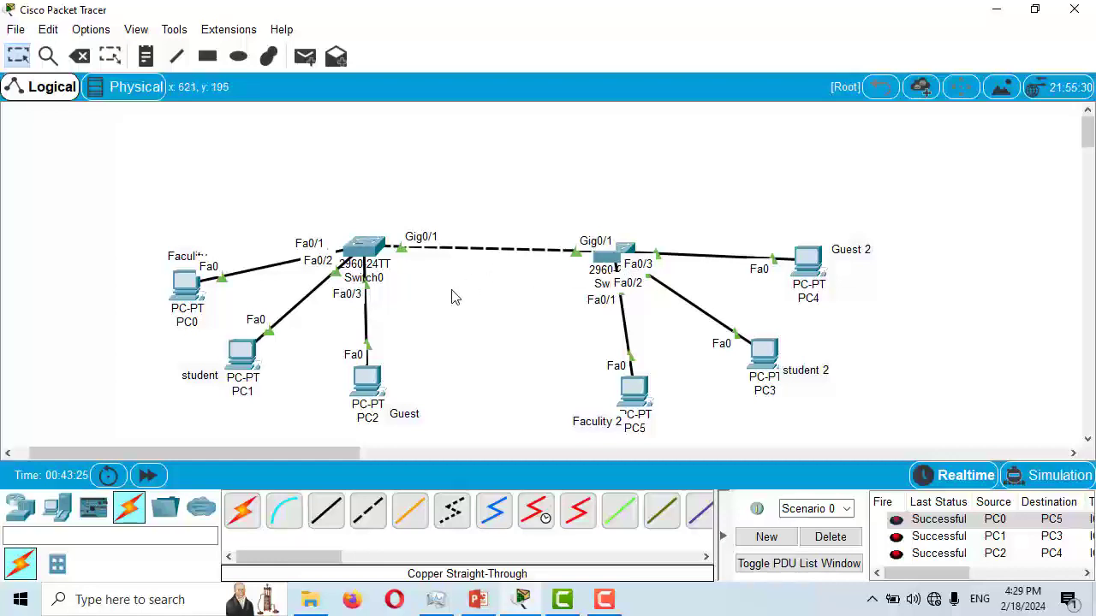
Open Switch0's command line in a maximized window and return from interface configuration to privileged mode.
click(360, 251)
click(747, 64)
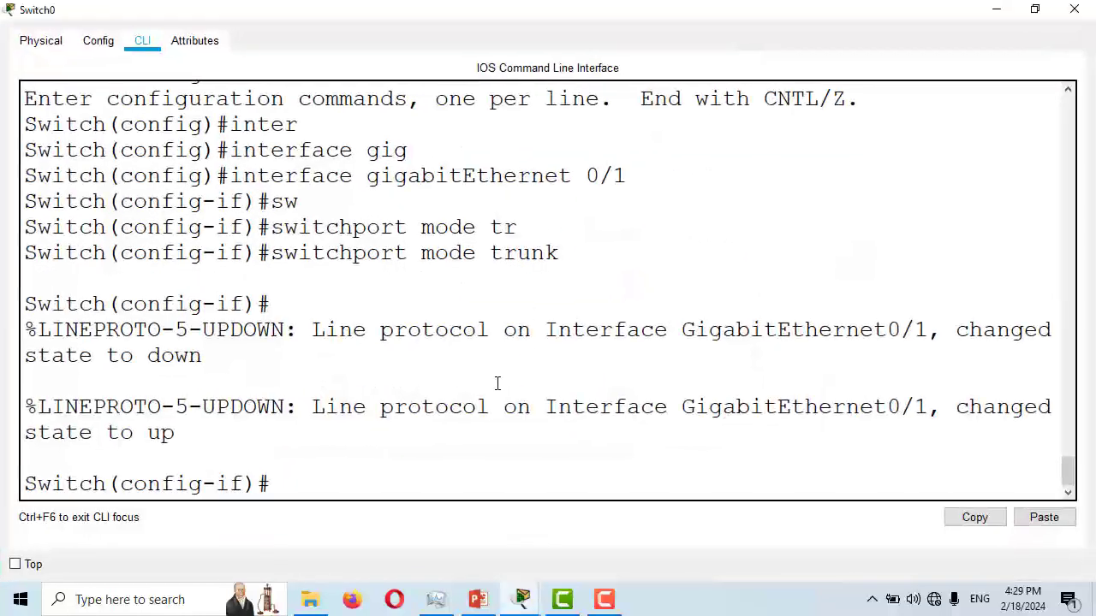
click(370, 467)
key(ctrl+z)
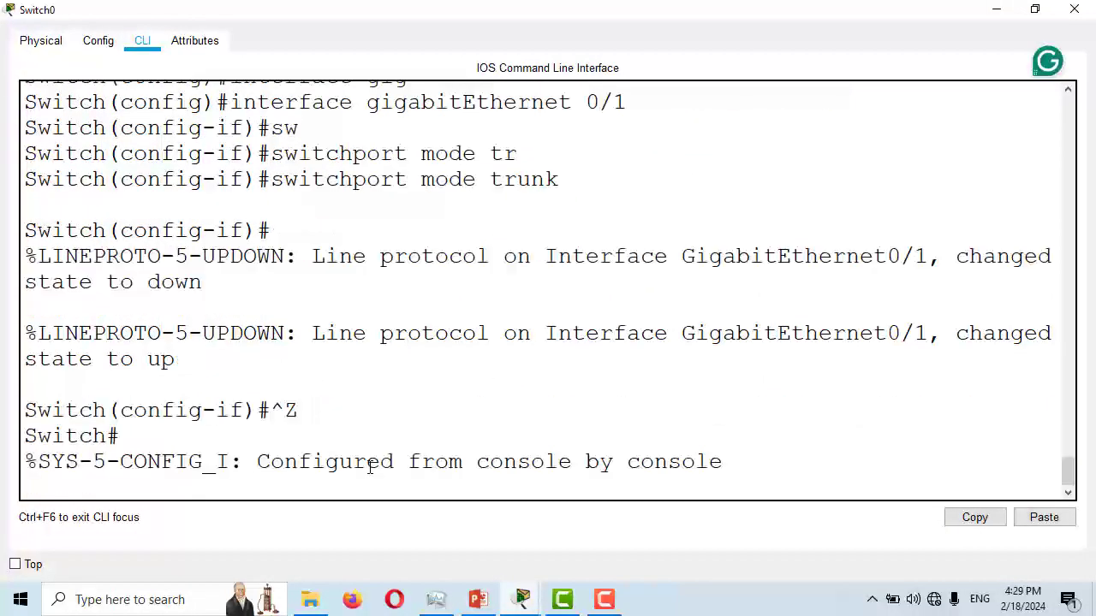
key(Return)
key(Return)
Enter VLAN database mode on Switch0 with the vlan database command.
text(v)
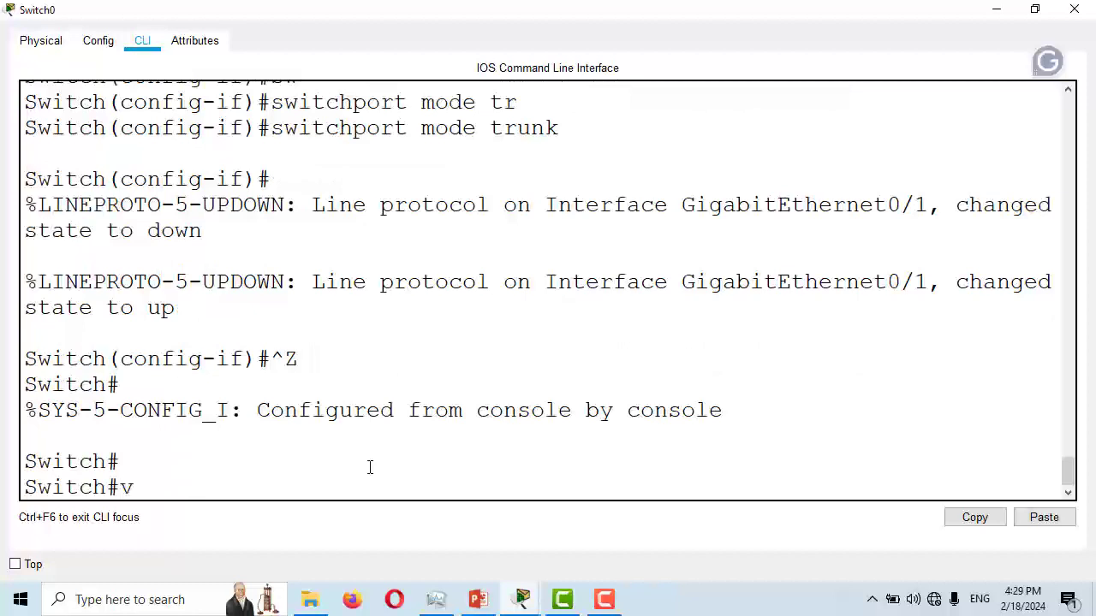
text(lan da)
key(Tab)
key(Return)
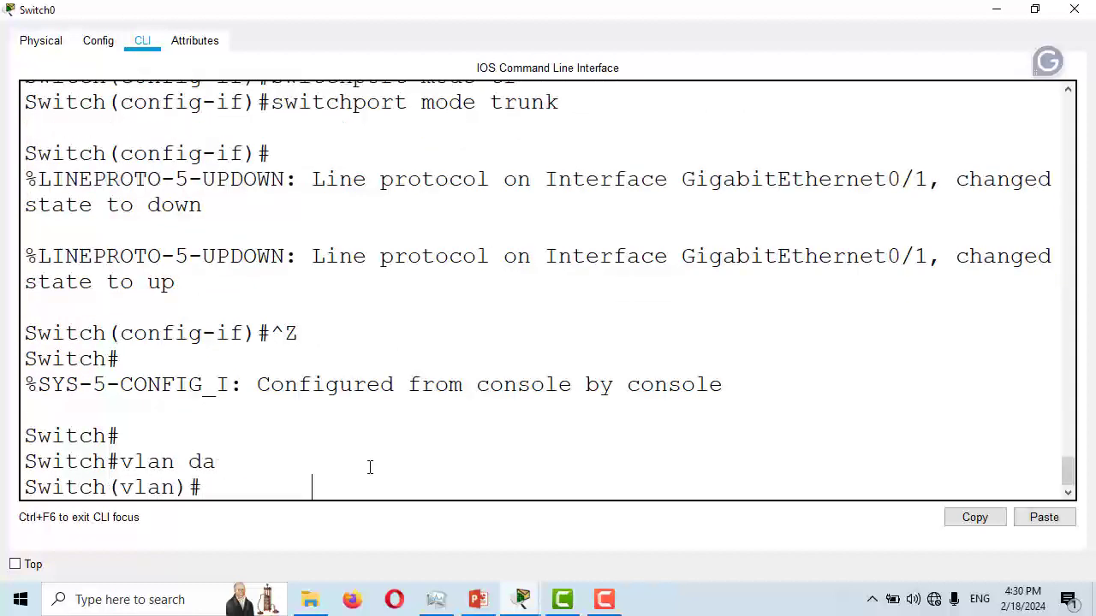
Add VLAN 90 with the name manage on Switch0 and close its window.
text(vlan )
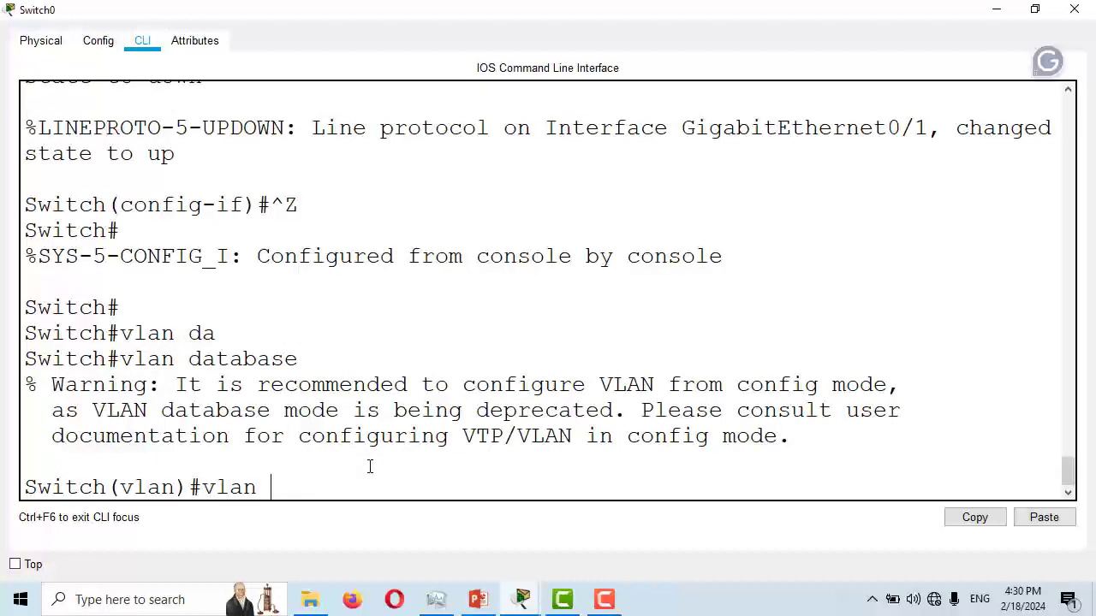
text(90 name nati)
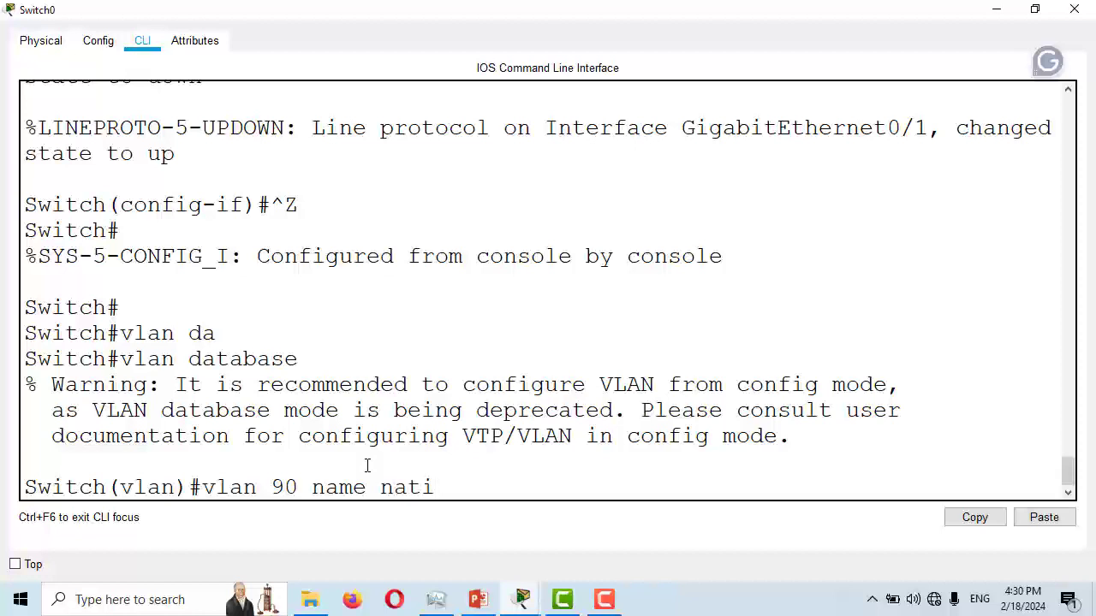
key(BackSpace)
key(BackSpace)
key(BackSpace)
key(BackSpace)
text(manage)
key(Return)
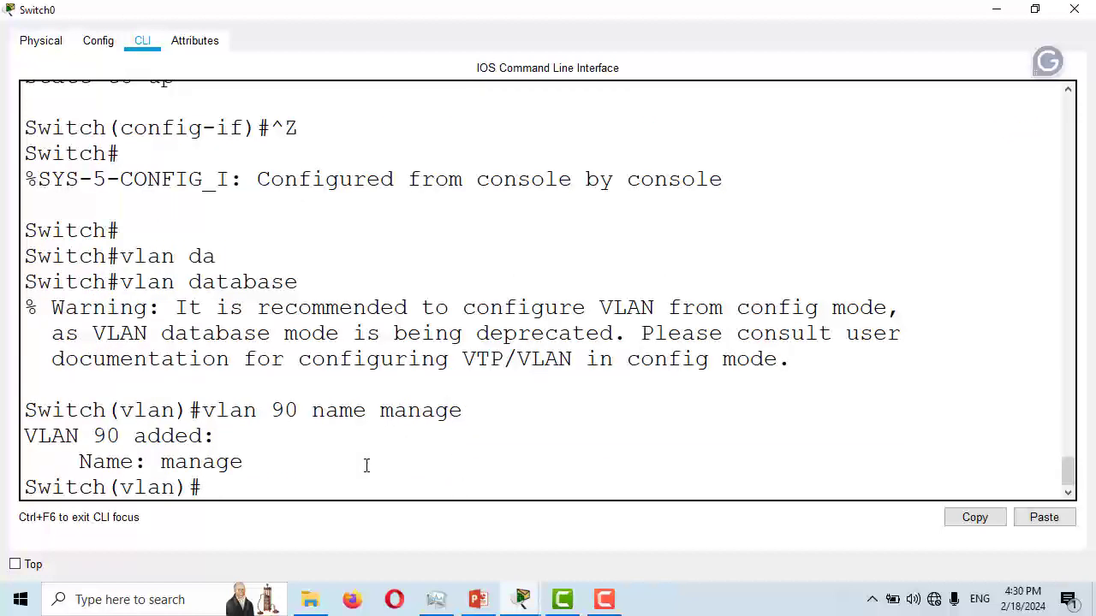
click(1075, 9)
Open Switch1's command line in a maximized window and enter privileged mode with en.
click(611, 257)
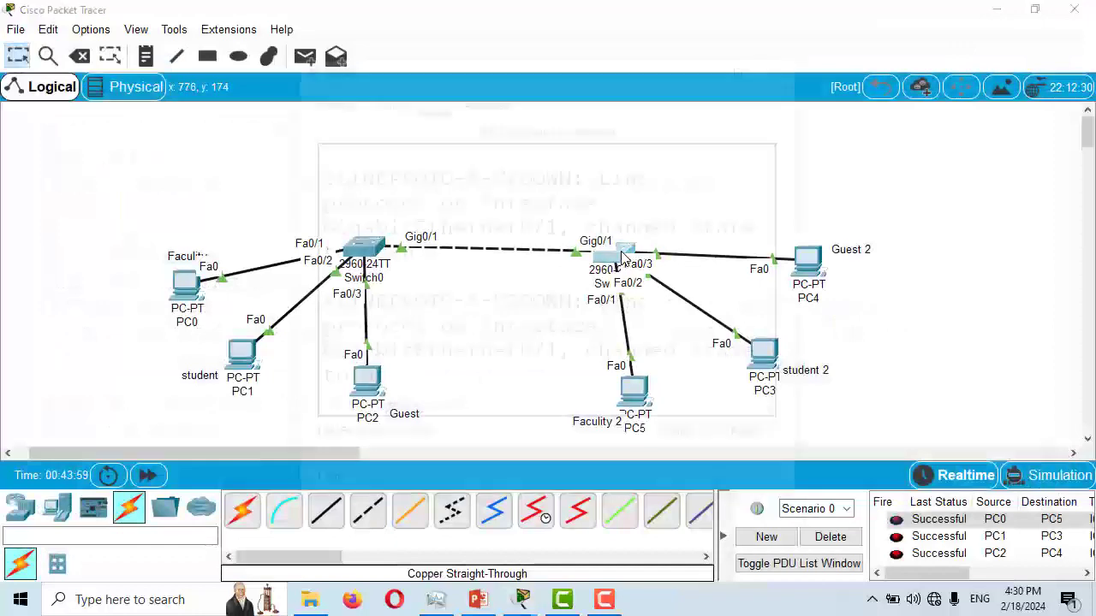
click(748, 64)
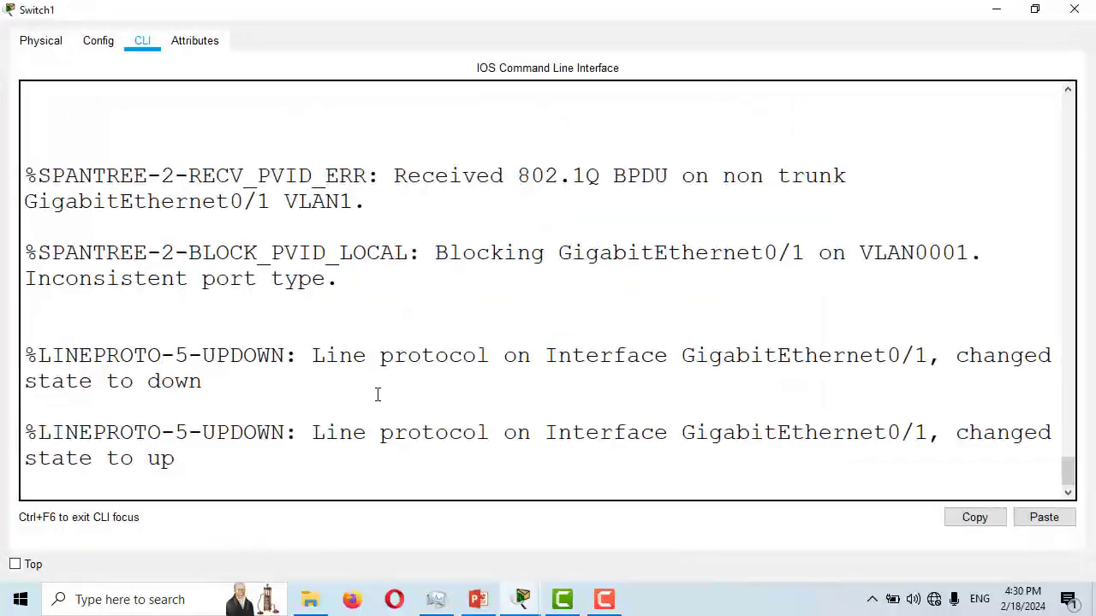
key(Return)
key(Return)
key(Return)
key(Return)
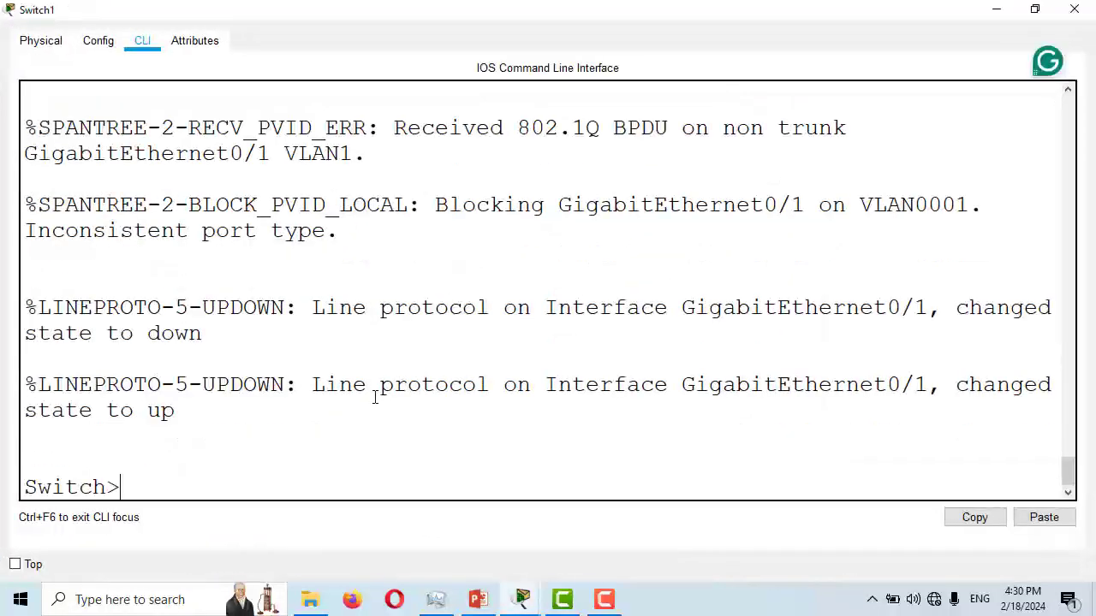
text(en)
key(Return)
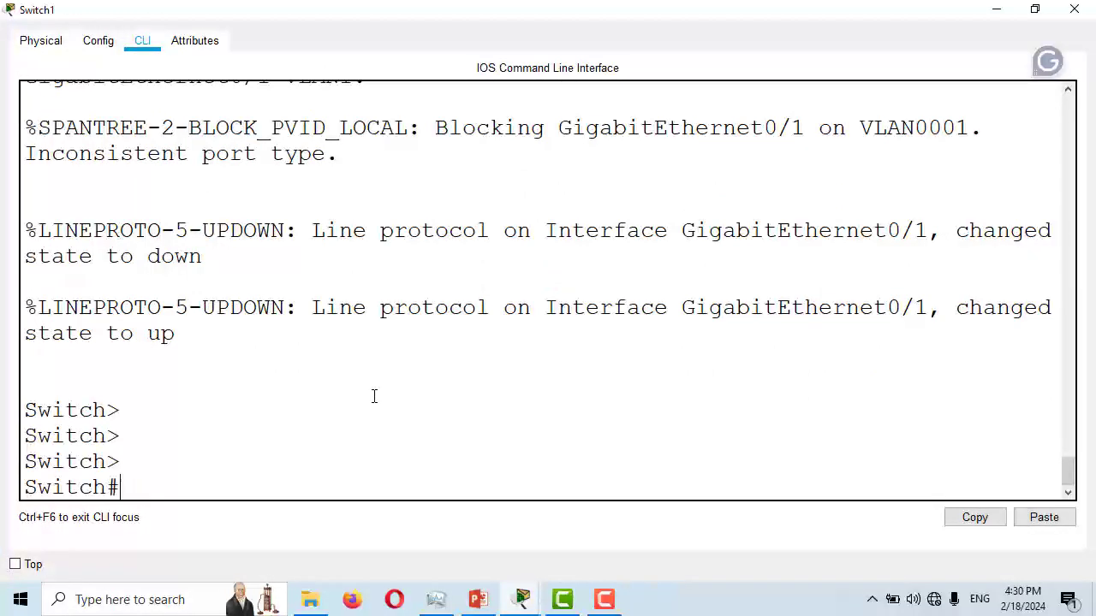
Enter VLAN database mode on Switch1 with the vlan database command.
text(vl)
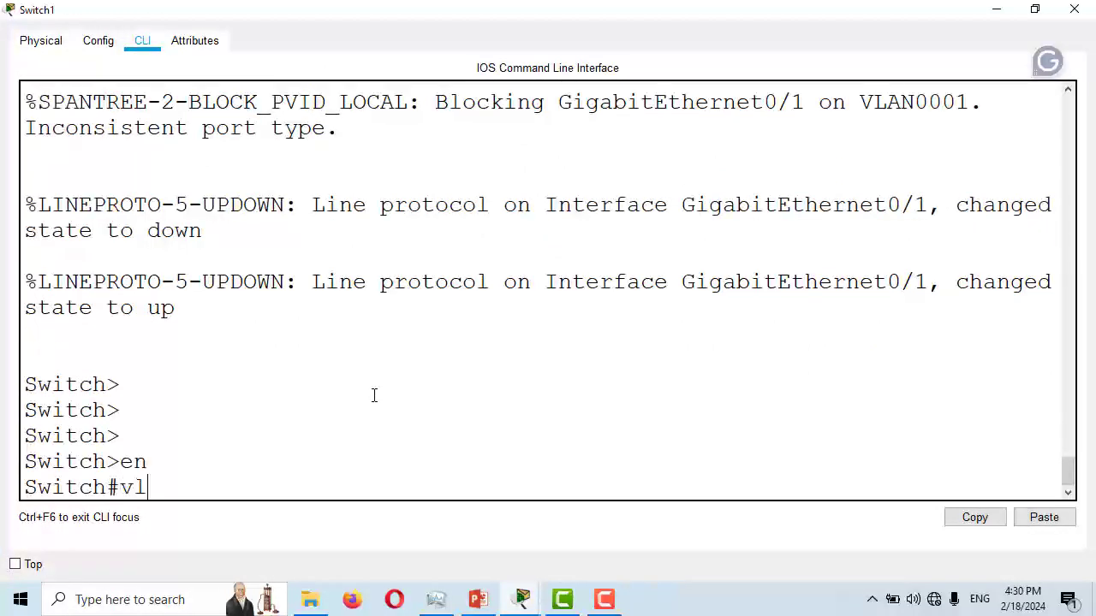
text(an da)
key(Tab)
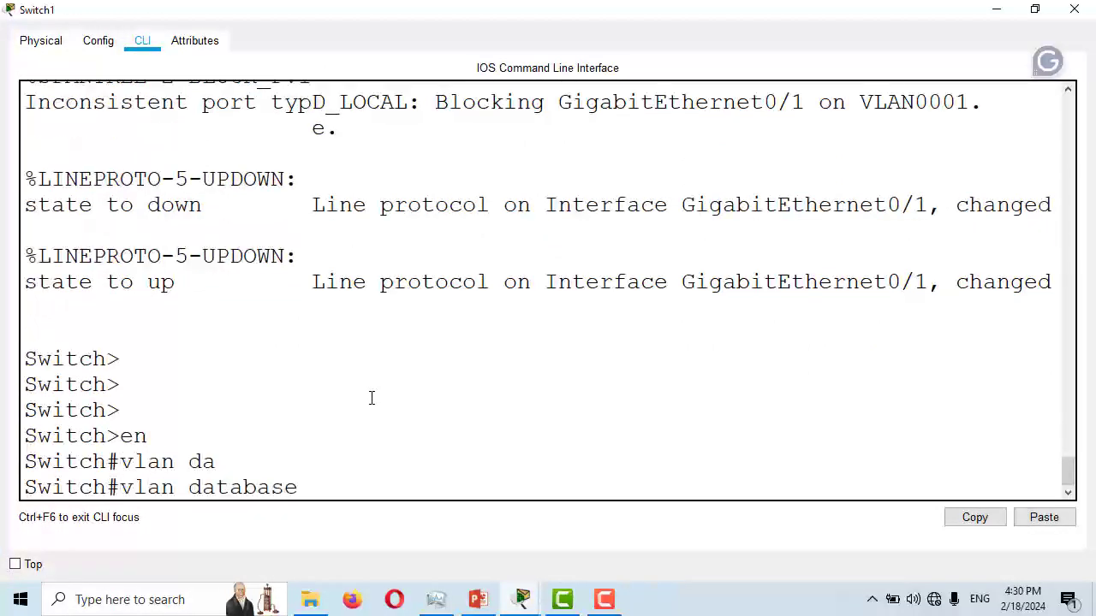
key(Return)
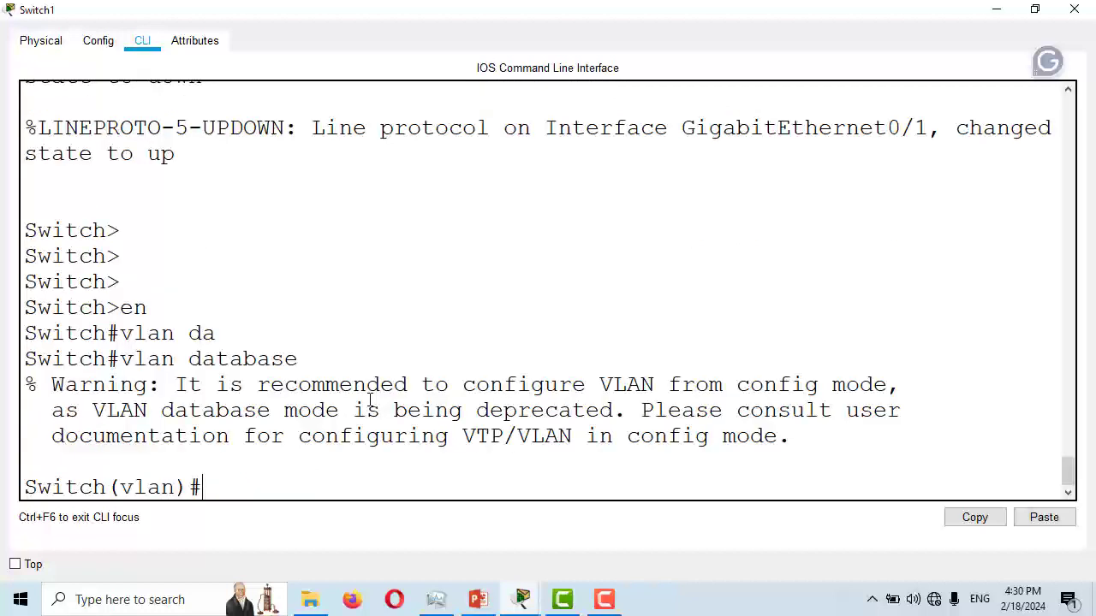
Add VLAN 90 with the name manage on Switch1 and close its window.
text(vlan 90 nam)
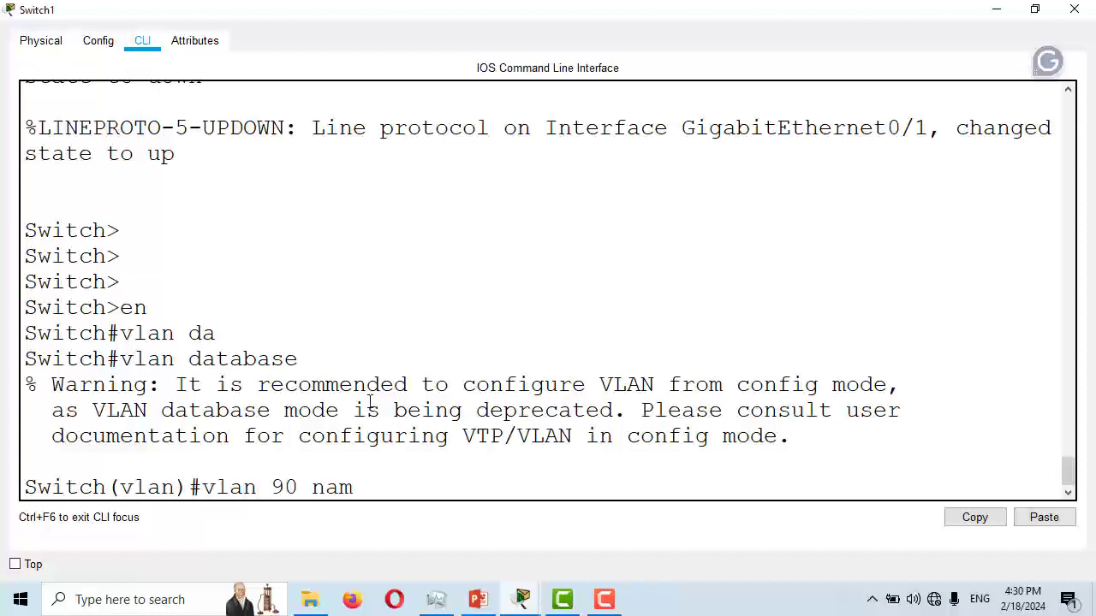
text(e manage)
key(Return)
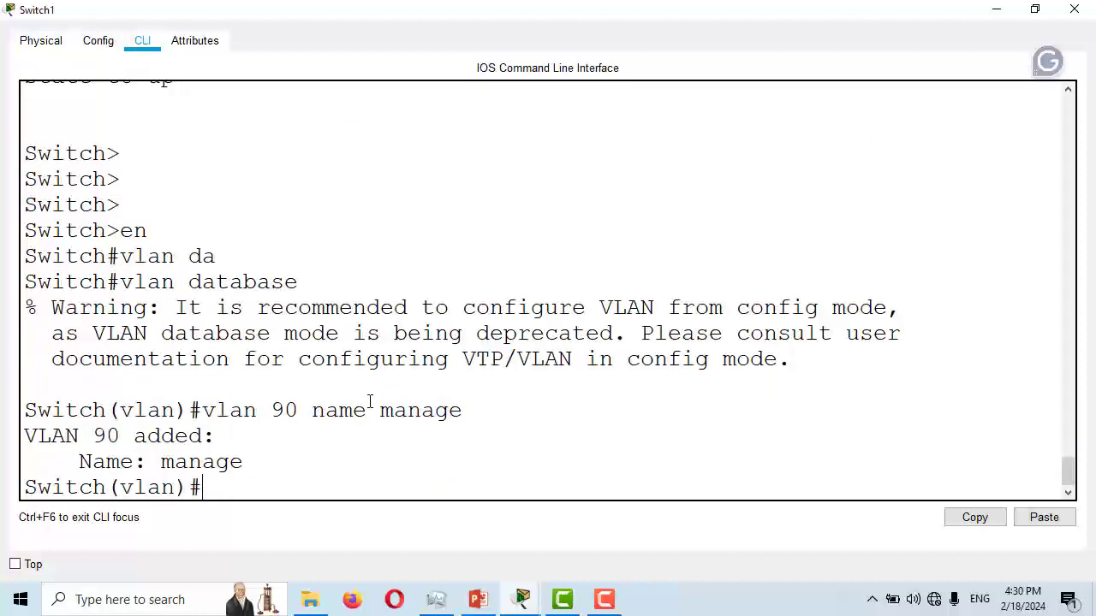
click(1075, 10)
Reopen Switch0's command line in a maximized window and leave VLAN database mode for privileged mode.
click(367, 249)
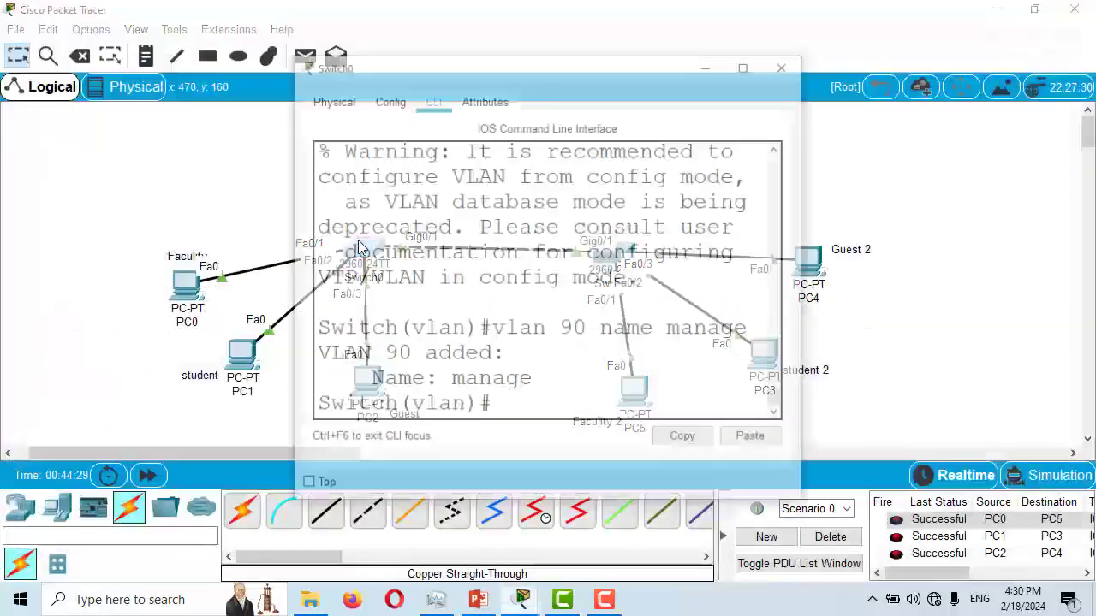
click(746, 64)
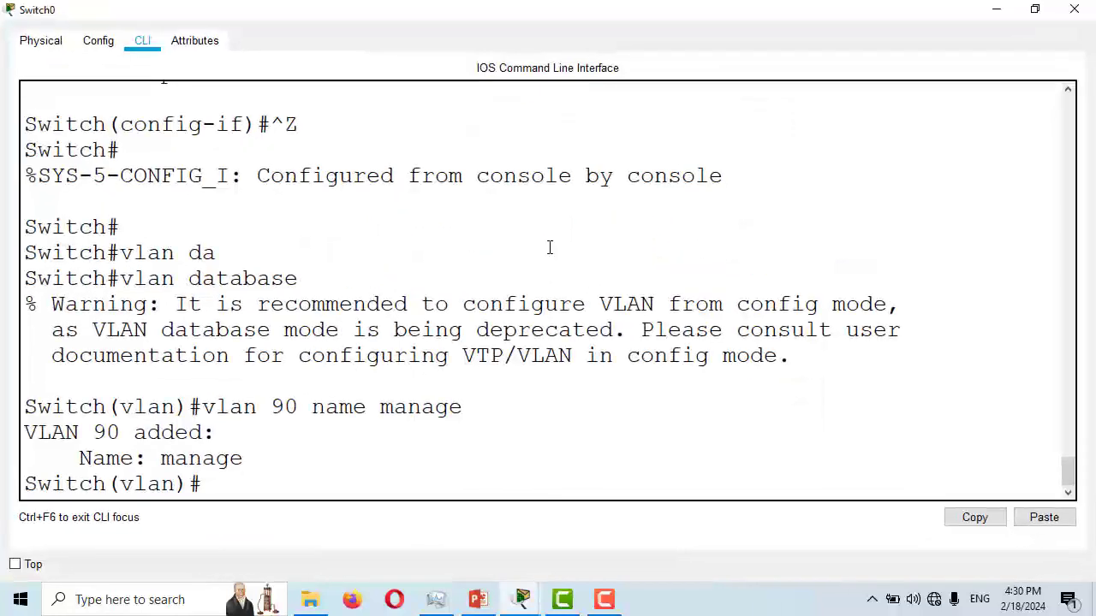
key(ctrl+z)
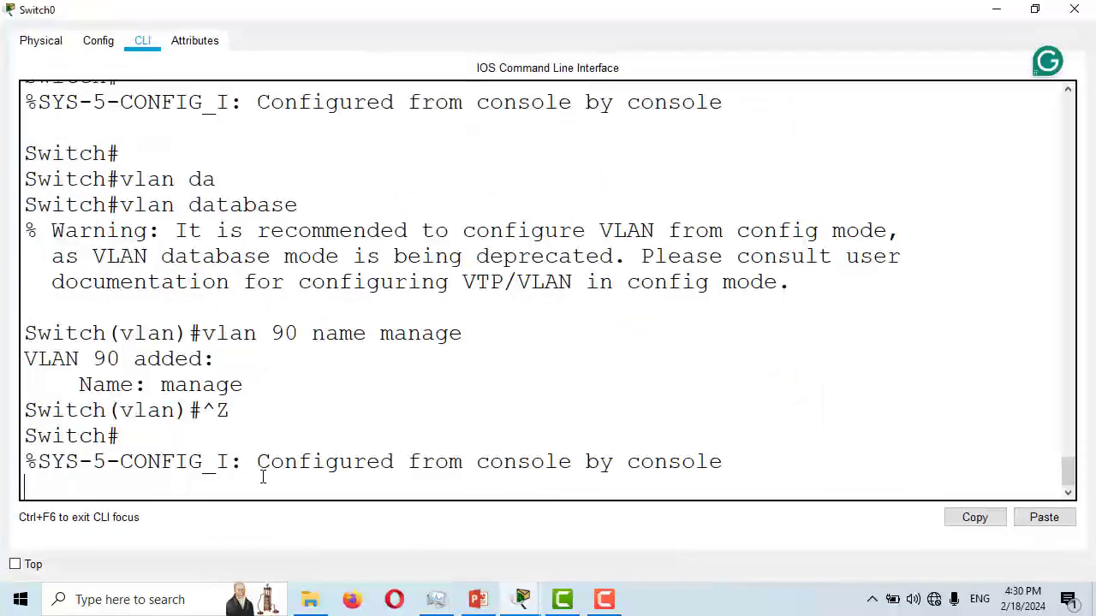
key(Return)
key(Return)
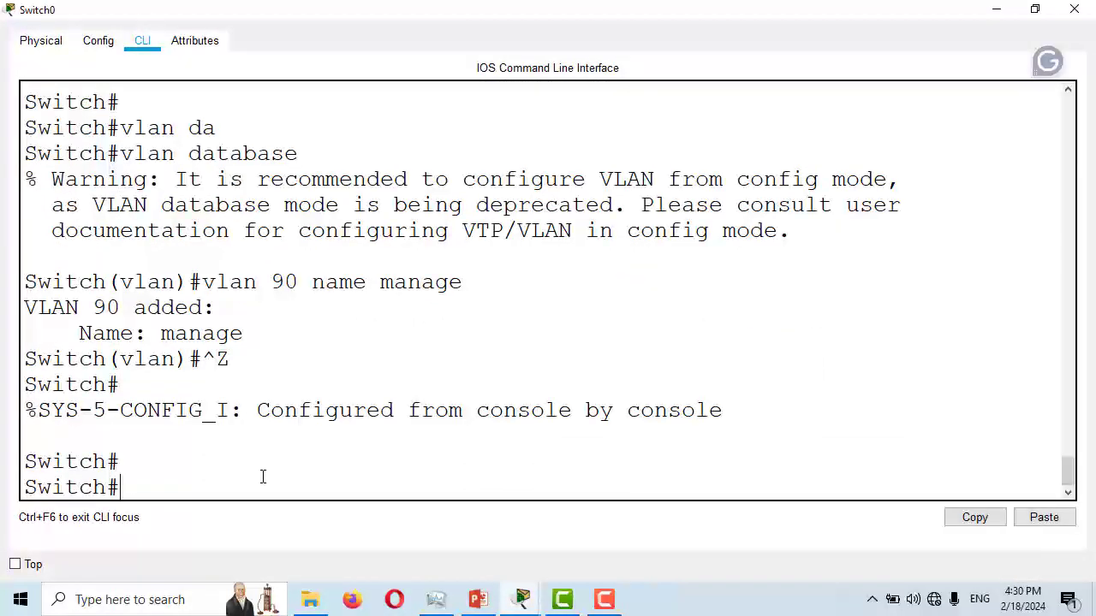
List Switch0's VLANs with show vlan brief and examine the default VLAN 1 entry in the table.
text(show vl)
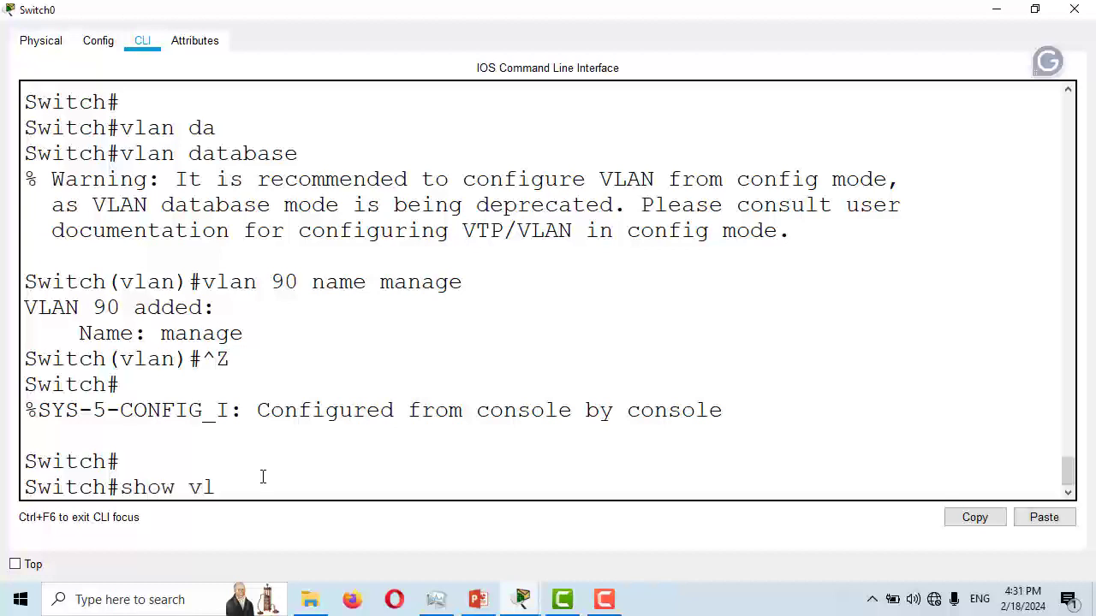
text(an br)
key(Tab)
key(Return)
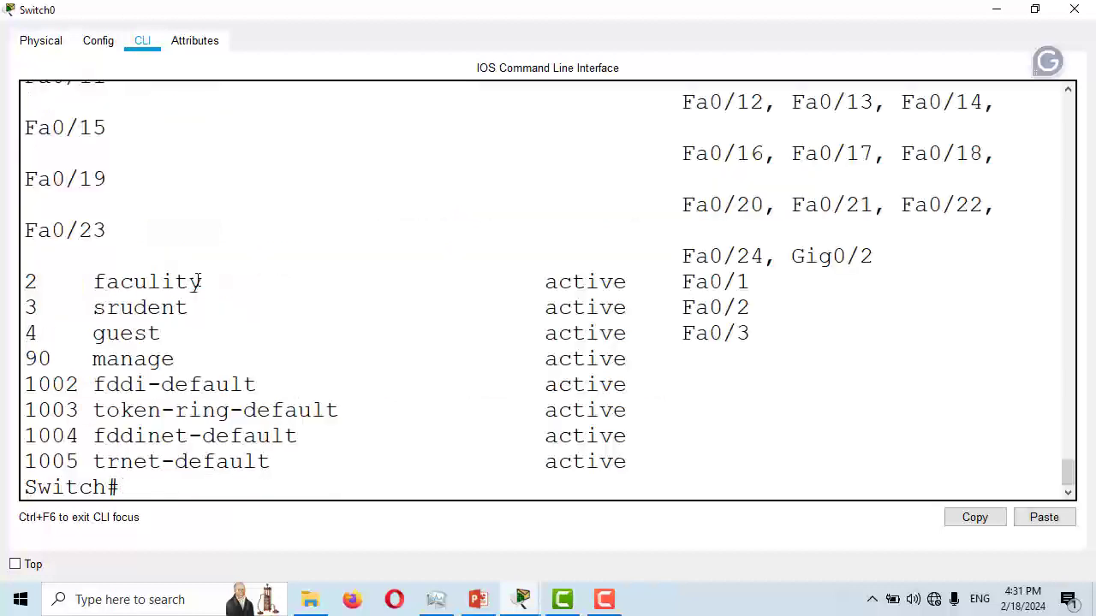
scroll(197, 281, up, 2)
drag(44, 184, 4, 176)
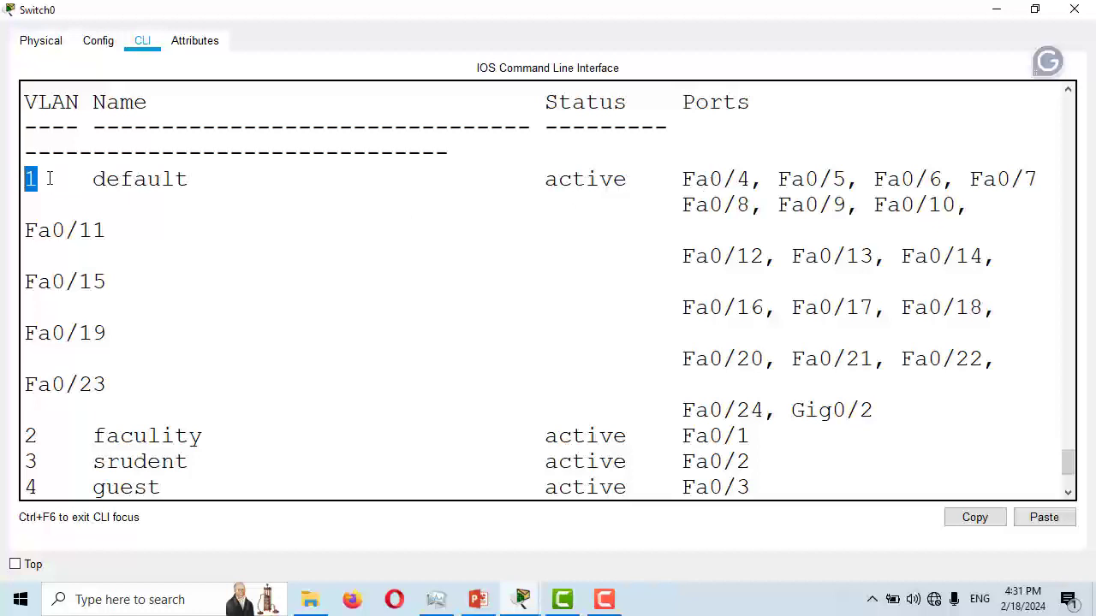
Examine the VLAN 90 manage entry in Switch0's VLAN table and reopen its command line in a maximized window.
scroll(194, 234, down, 1)
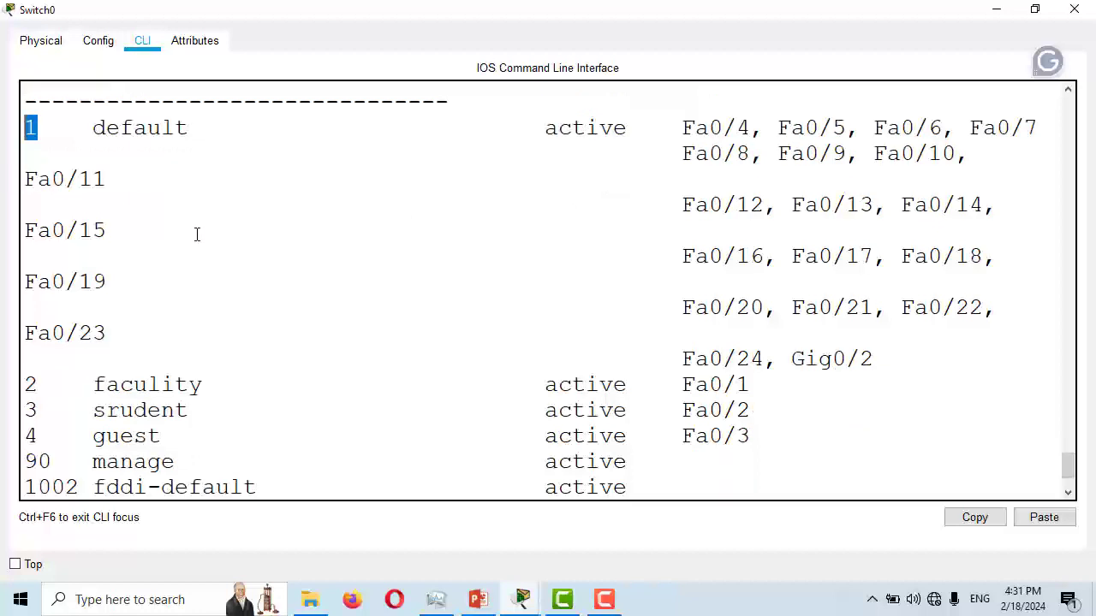
drag(187, 460, 12, 463)
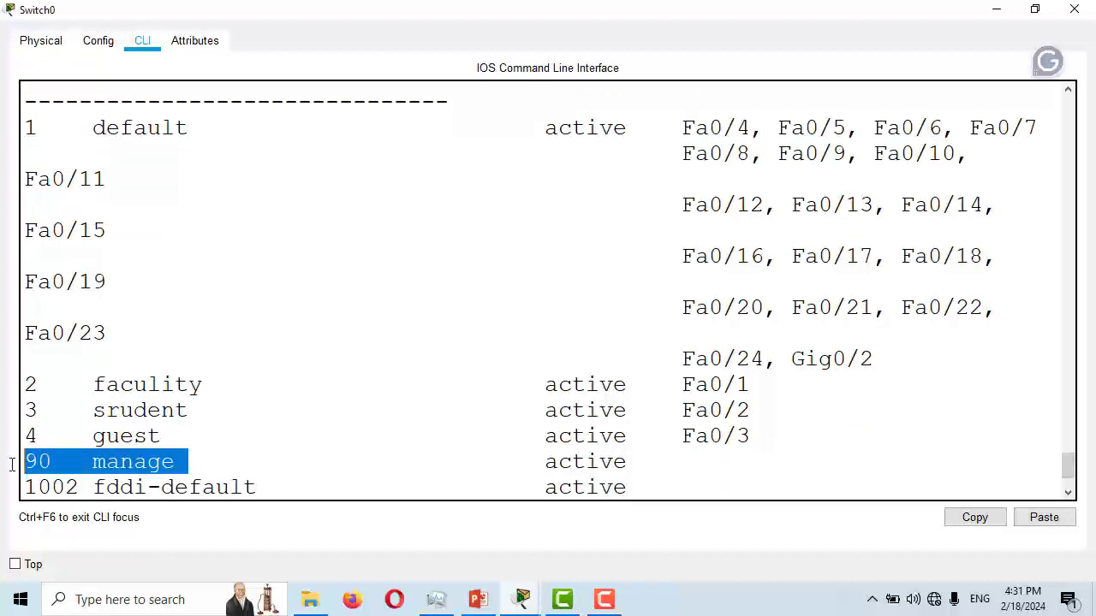
click(1074, 10)
click(363, 254)
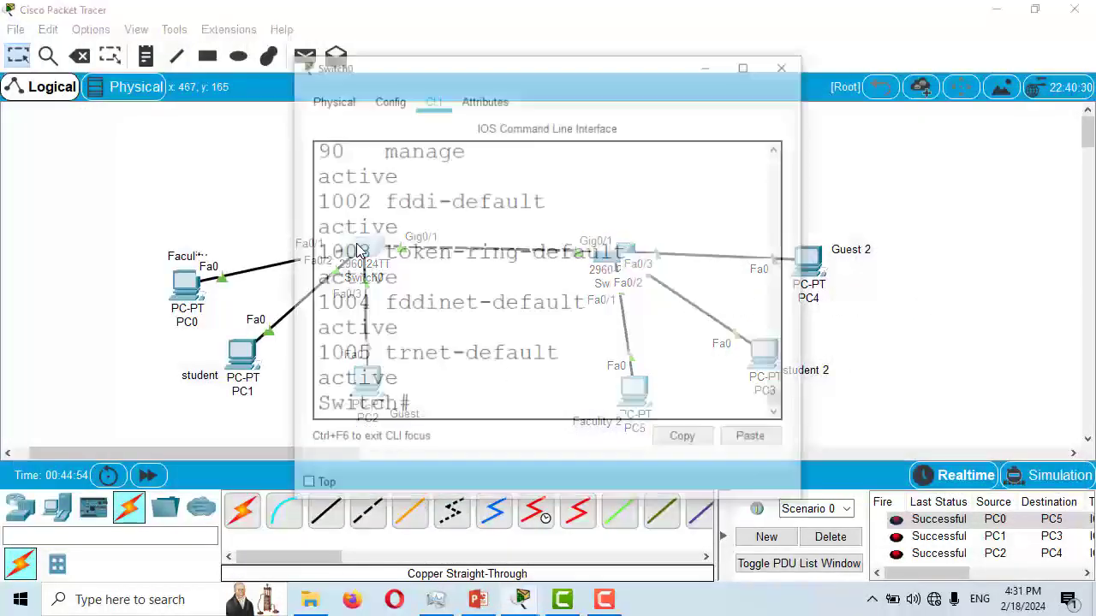
click(746, 64)
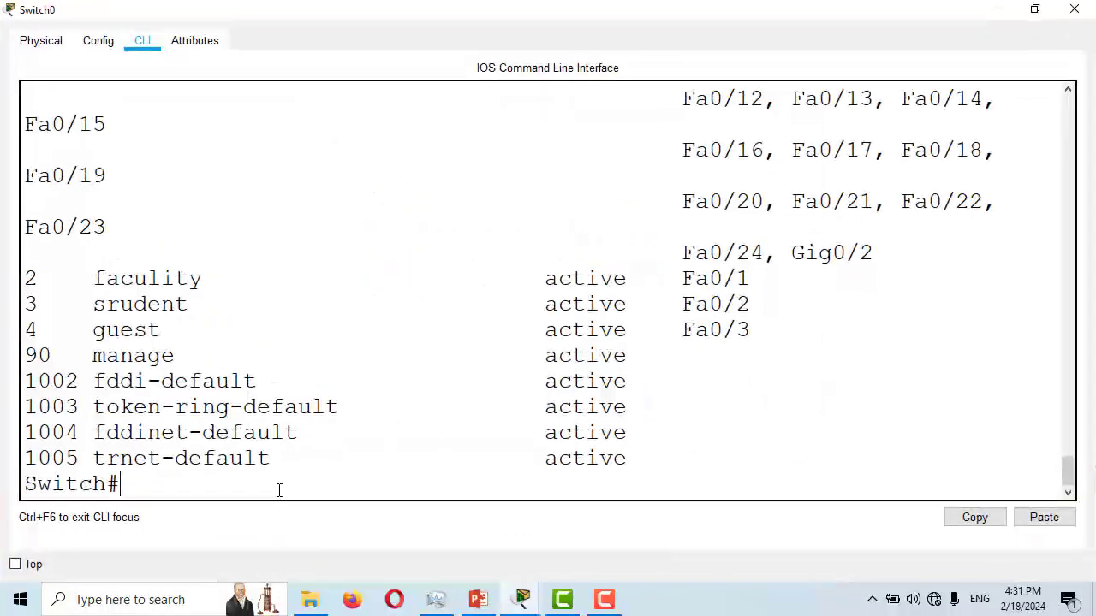
Enter global configuration mode on Switch0 with the configure terminal command.
text(con)
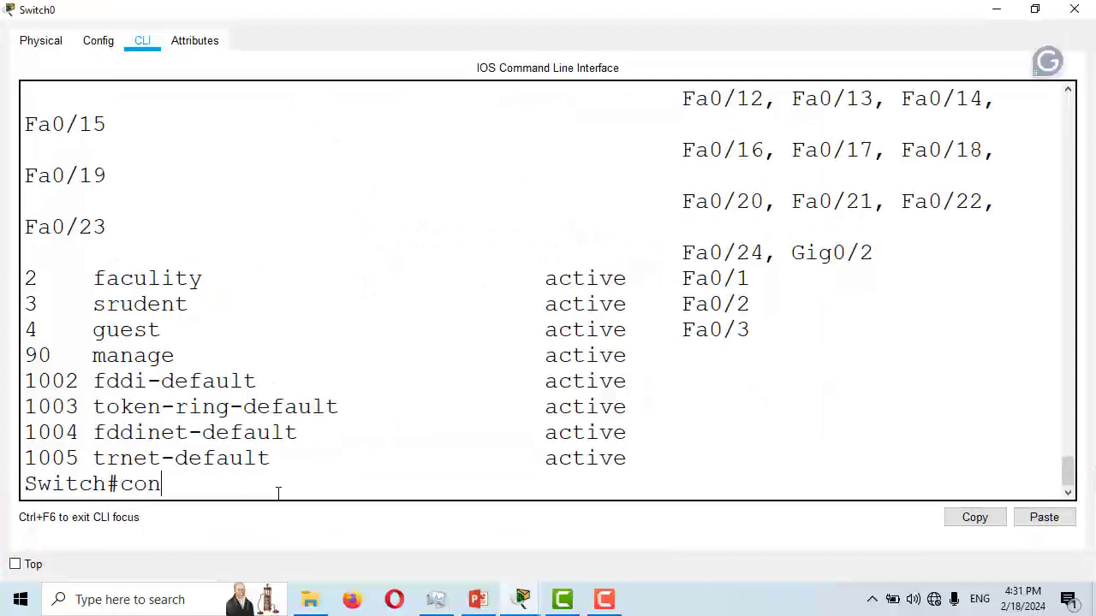
key(Tab)
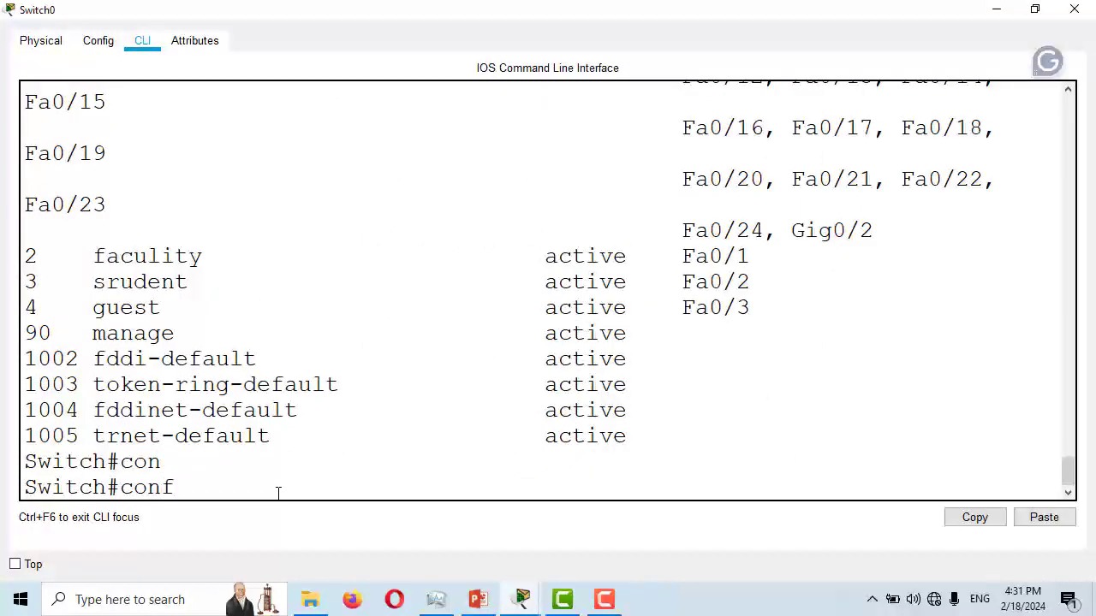
text(f)
key(Tab)
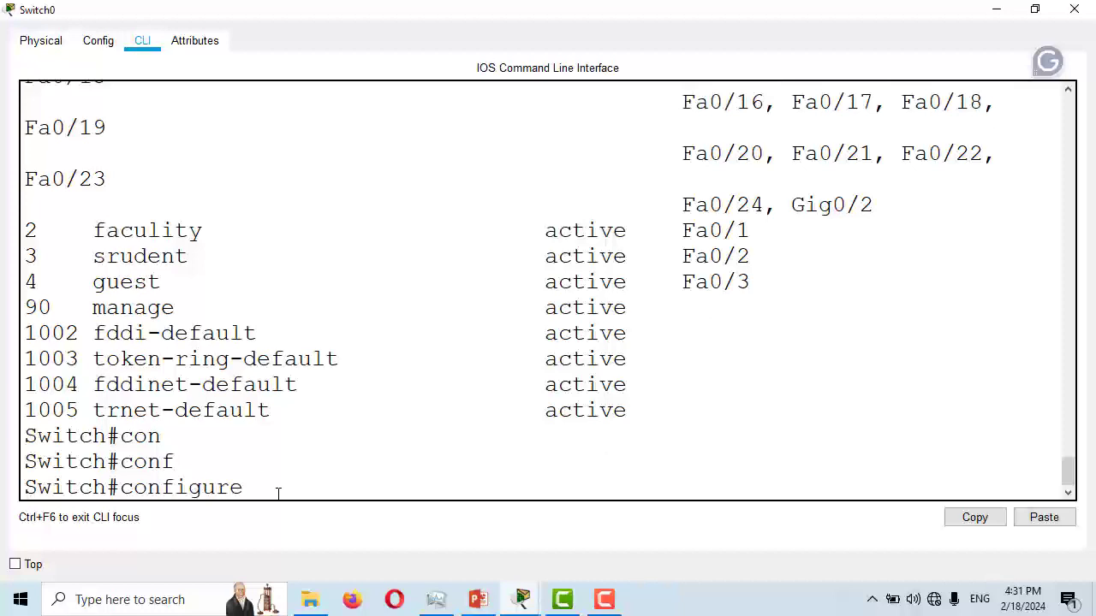
text(ter)
key(Tab)
key(Return)
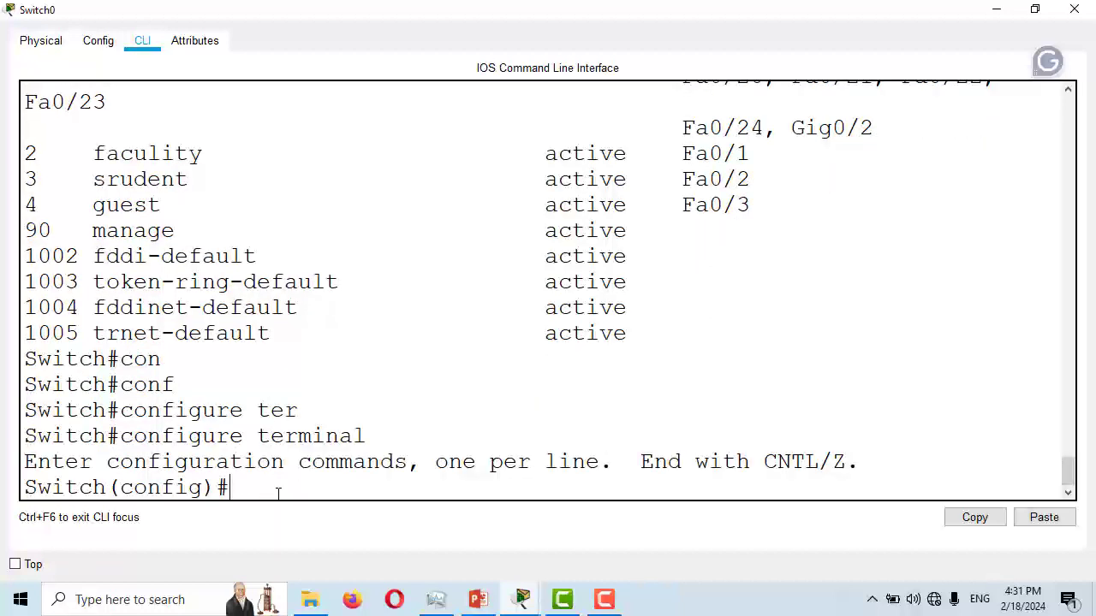
text(unter)
key(Tab)
key(BackSpace)
key(BackSpace)
key(BackSpace)
key(BackSpace)
key(BackSpace)
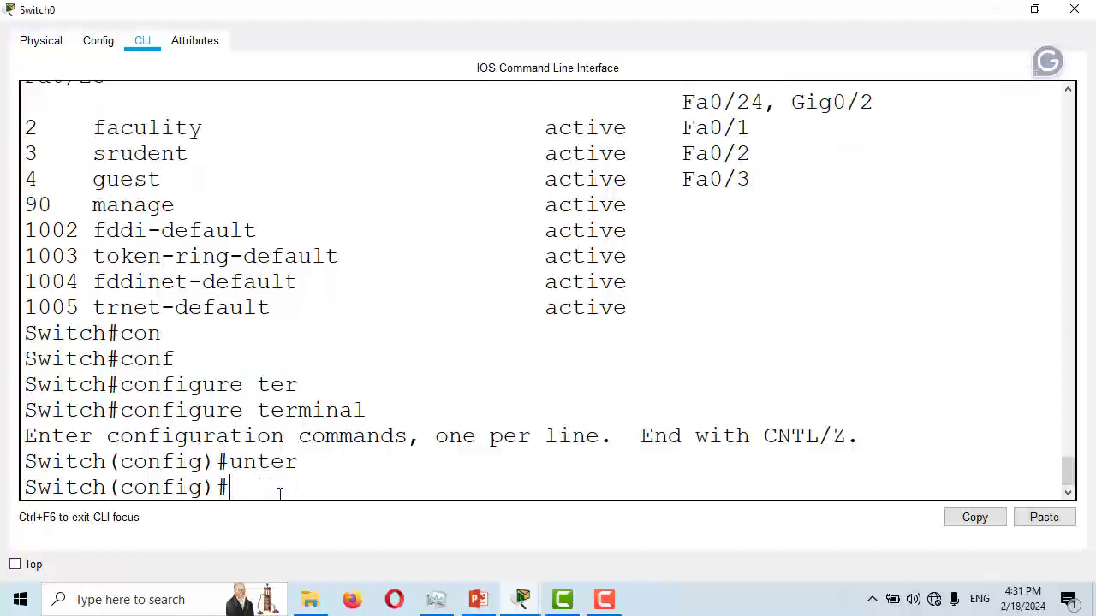
Open interface configuration for gigabitEthernet 0/1 on Switch0.
text(inter)
key(Tab)
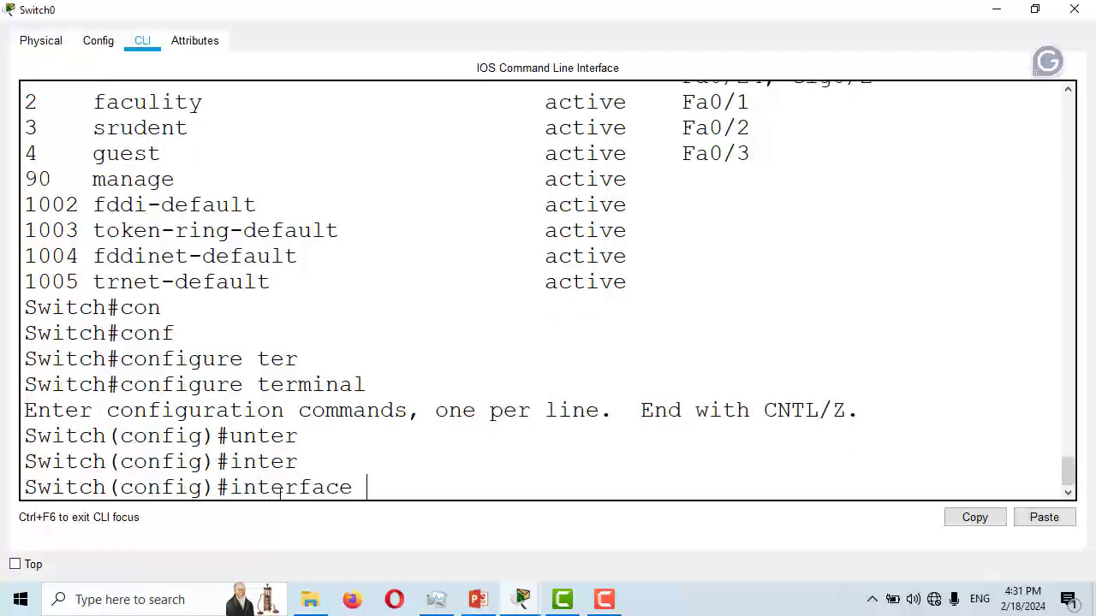
text(gig)
key(Tab)
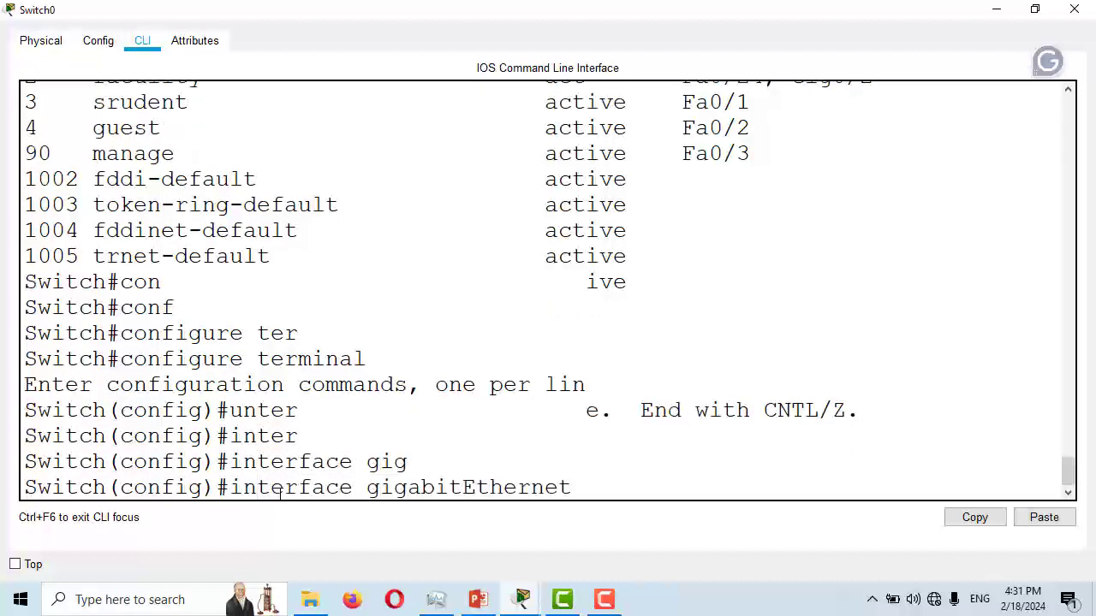
text(0/)
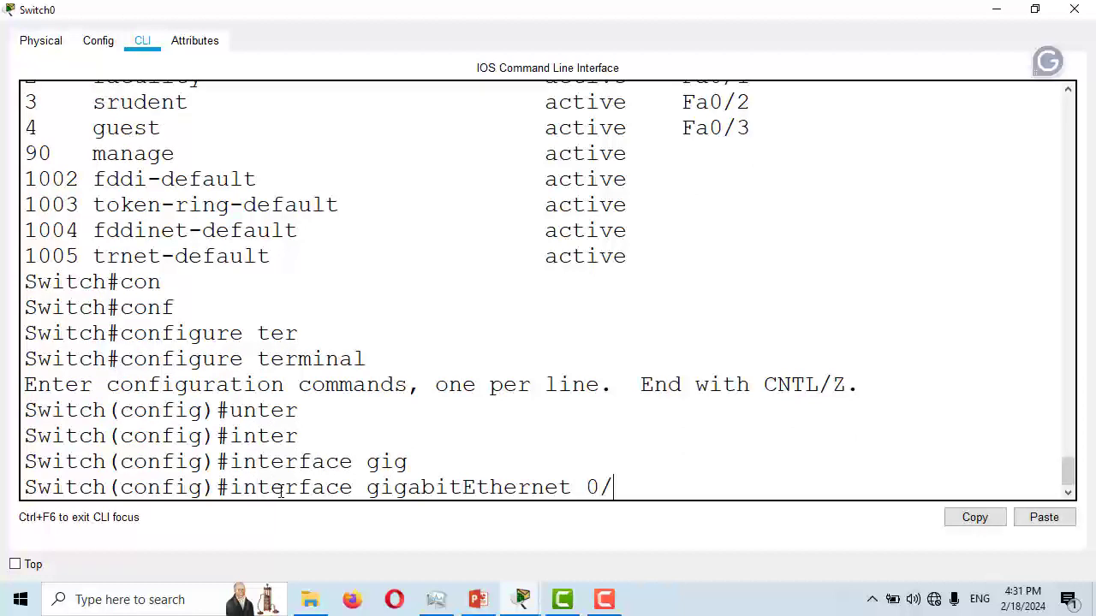
text(1)
key(Return)
Try to set the trunk's native VLAN on gigabitEthernet 0/1 with switchport trunk native 90.
text(sw)
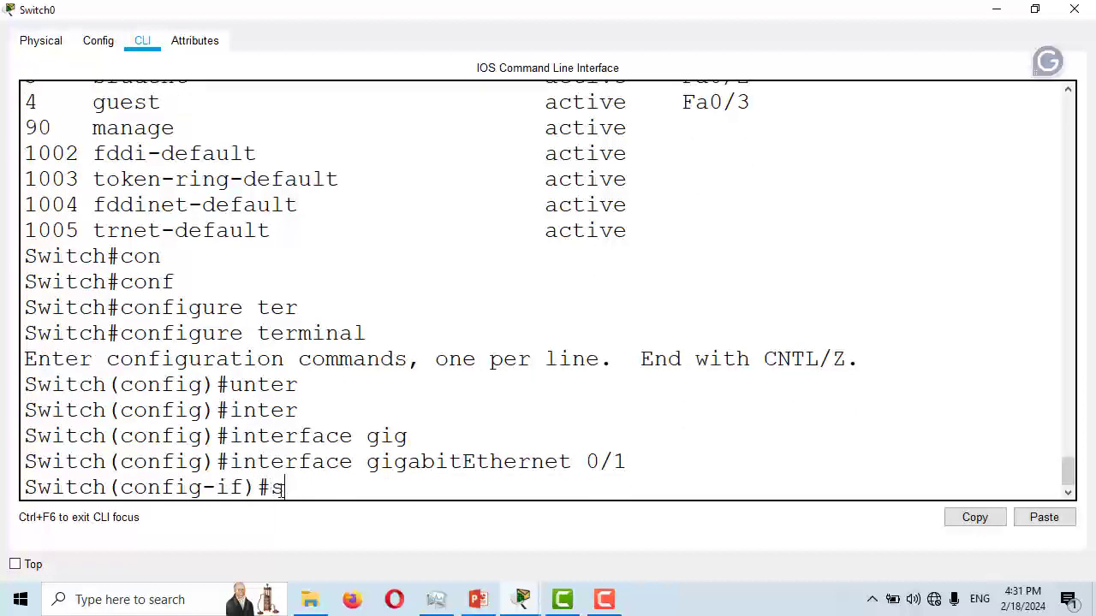
key(Tab)
text(tr)
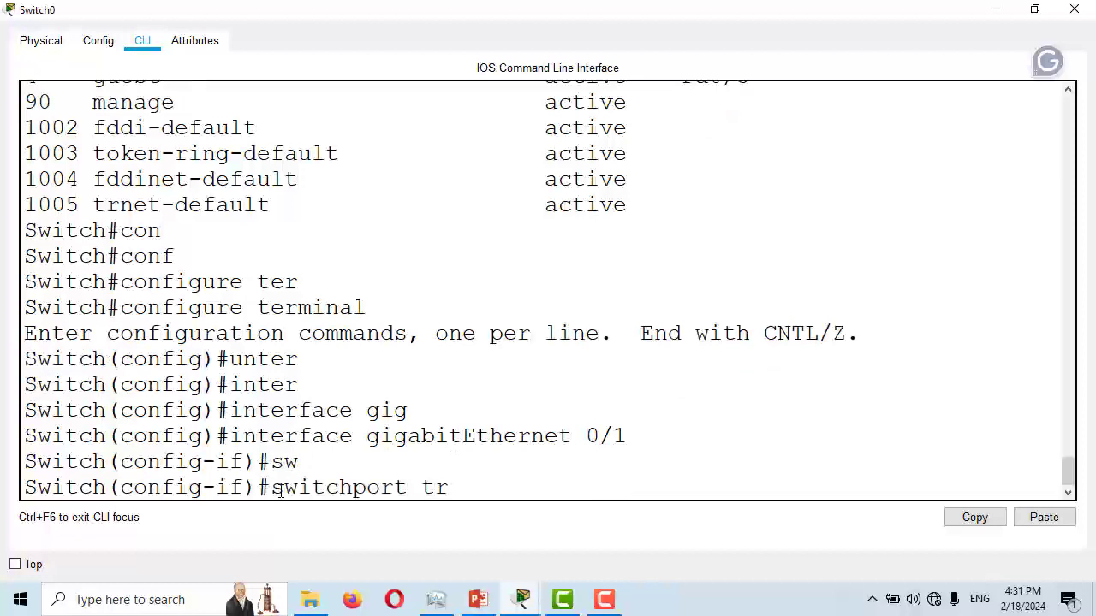
key(Tab)
text(na)
key(Tab)
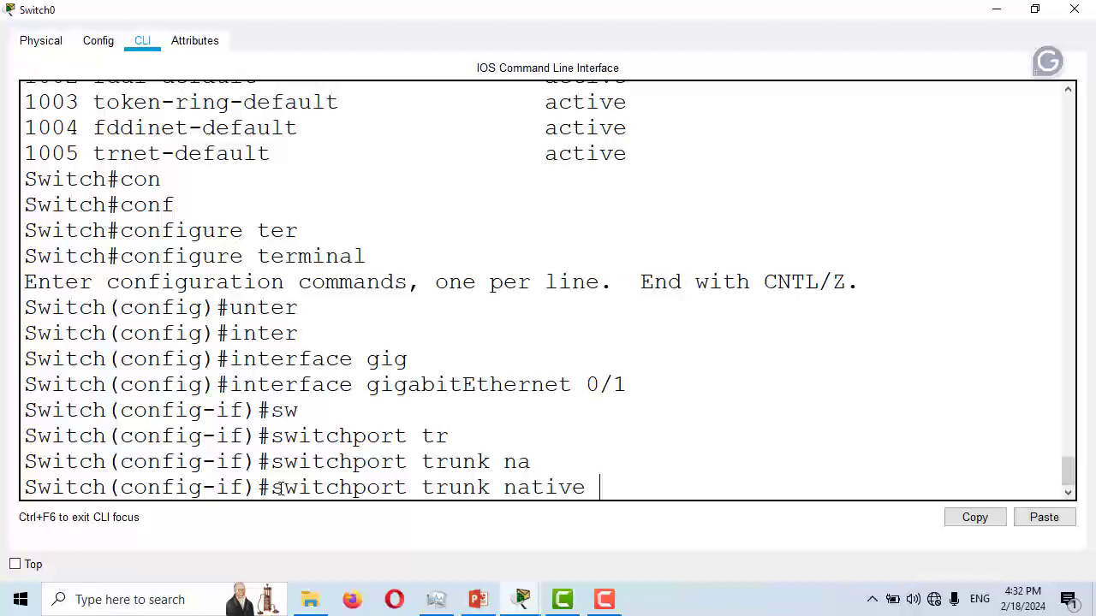
text(90)
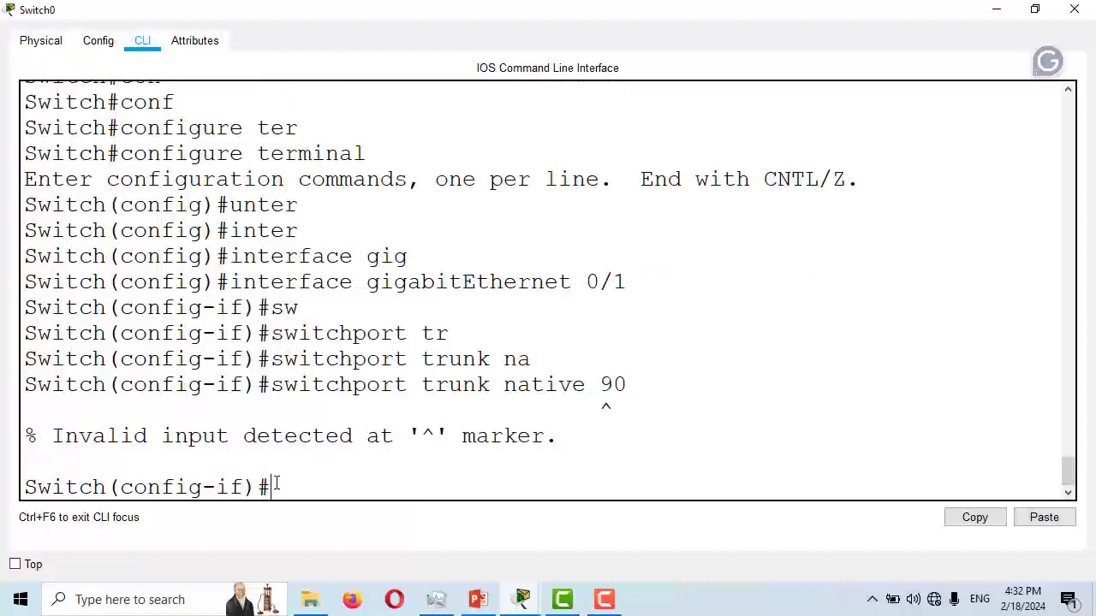
Check the command help for switchport trunk native and set the trunk's native VLAN with switchport trunk native vlan 90.
key(Up)
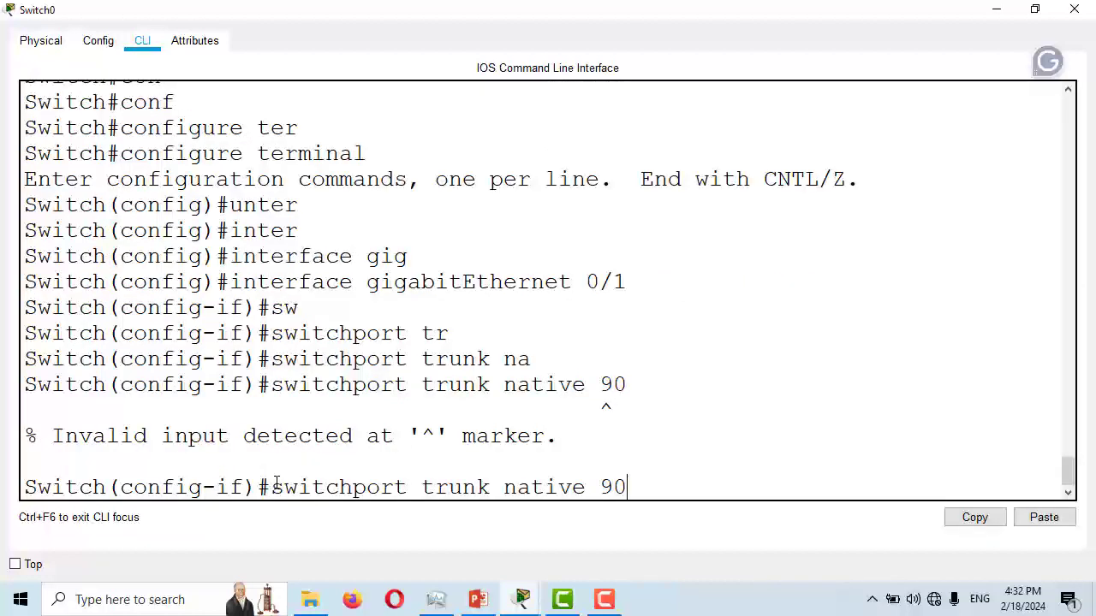
key(BackSpace)
key(BackSpace)
text(?)
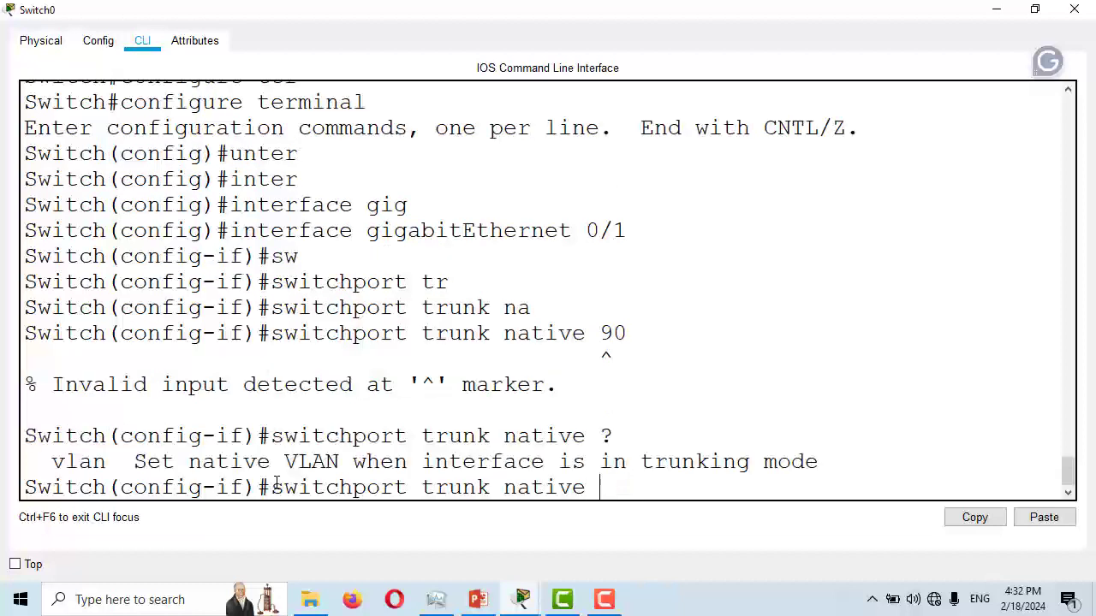
text(vlan 90)
key(Return)
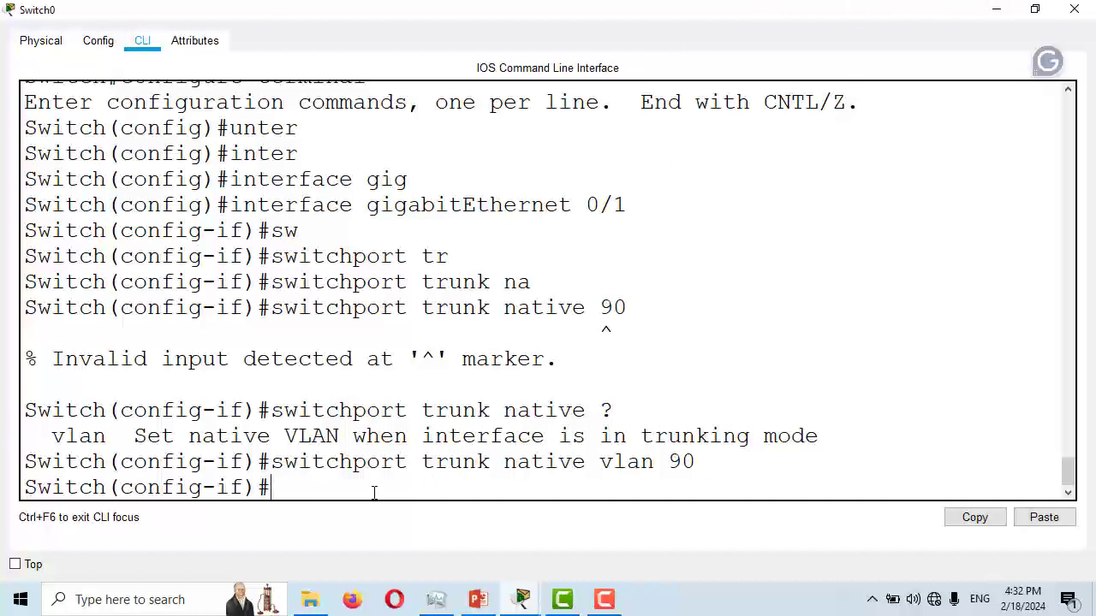
Exit interface configuration and return Switch0 to privileged mode.
text(exit)
key(Return)
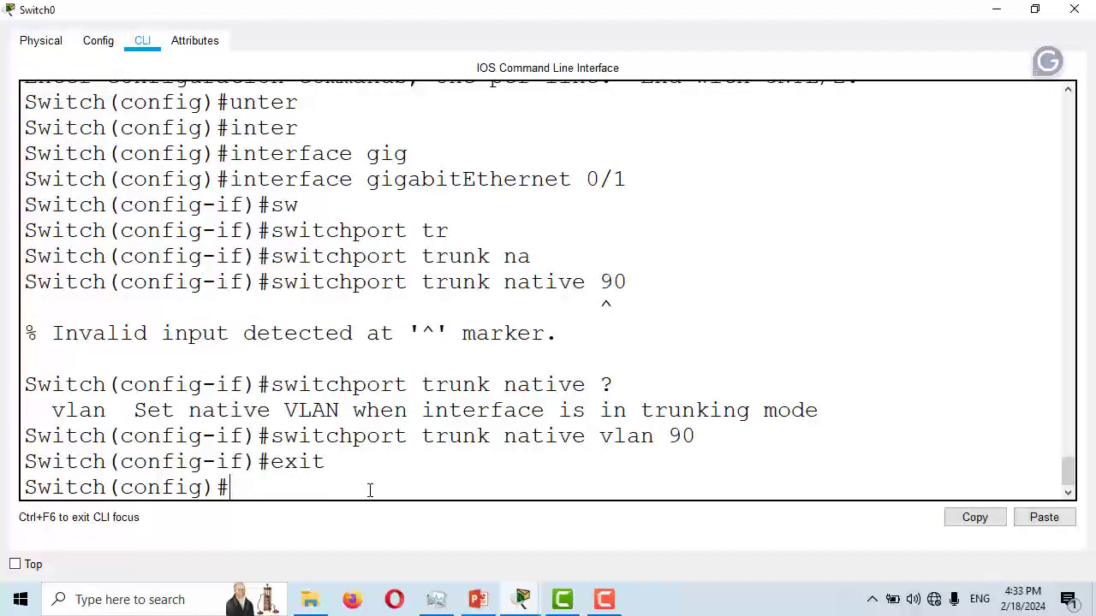
key(ctrl+z)
key(Return)
key(Return)
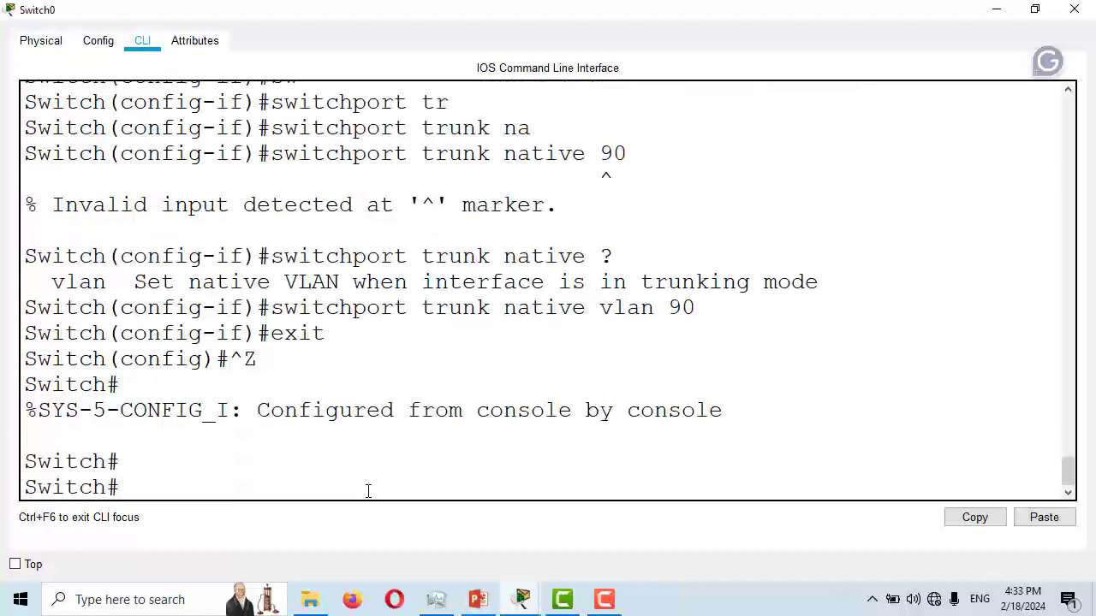
Enter VLAN database mode on Switch0 with the vlan database command.
text(vk)
key(BackSpace)
text(la)
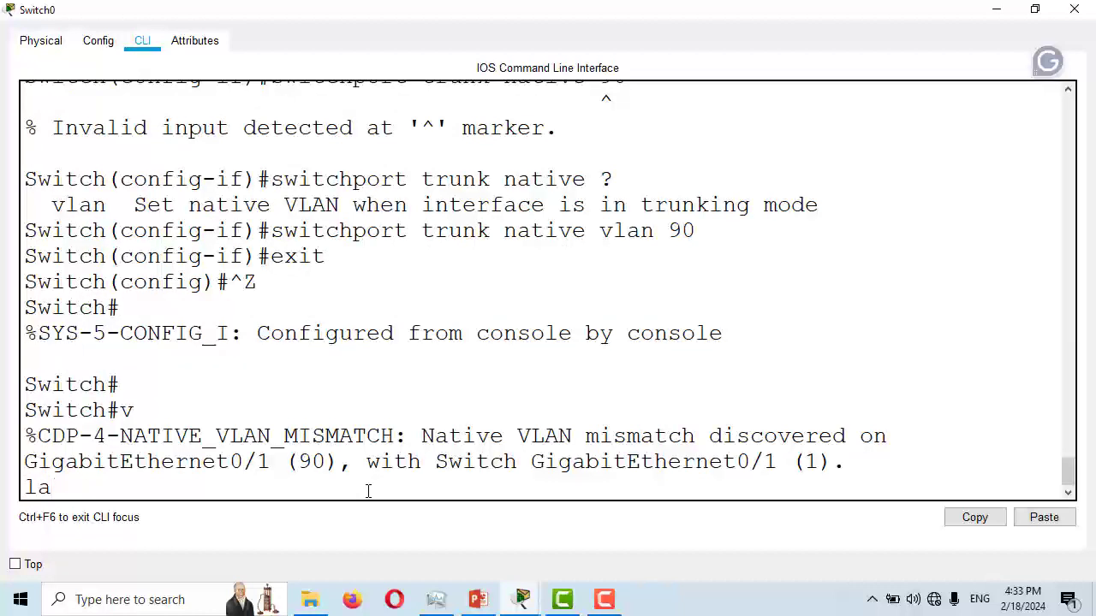
text(n da)
key(Tab)
key(Return)
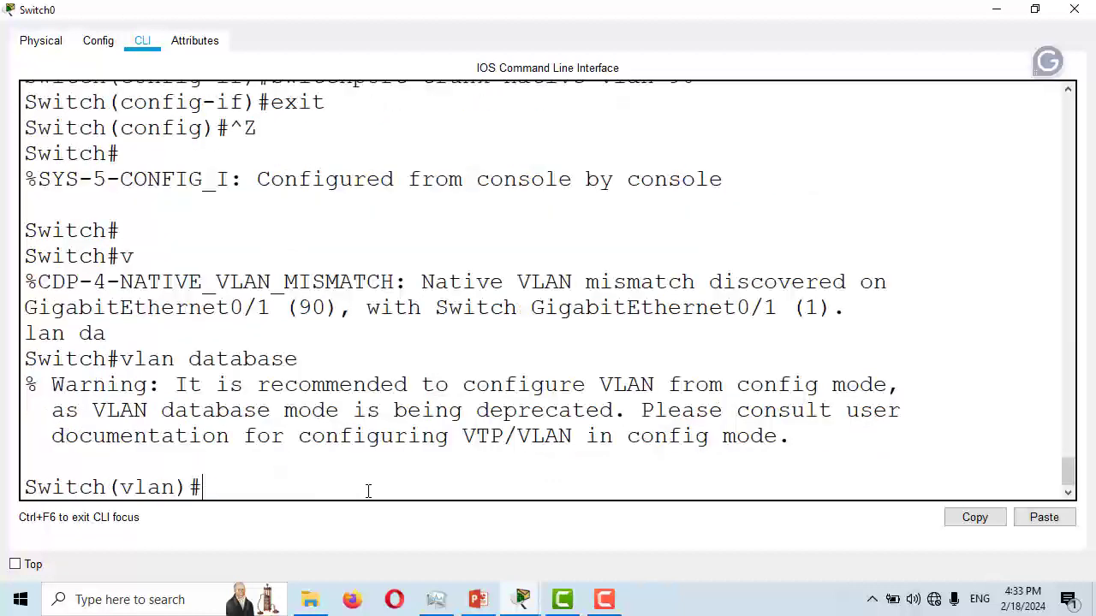
Add VLAN 5 with the name admin on Switch0.
text(vl)
text(a)
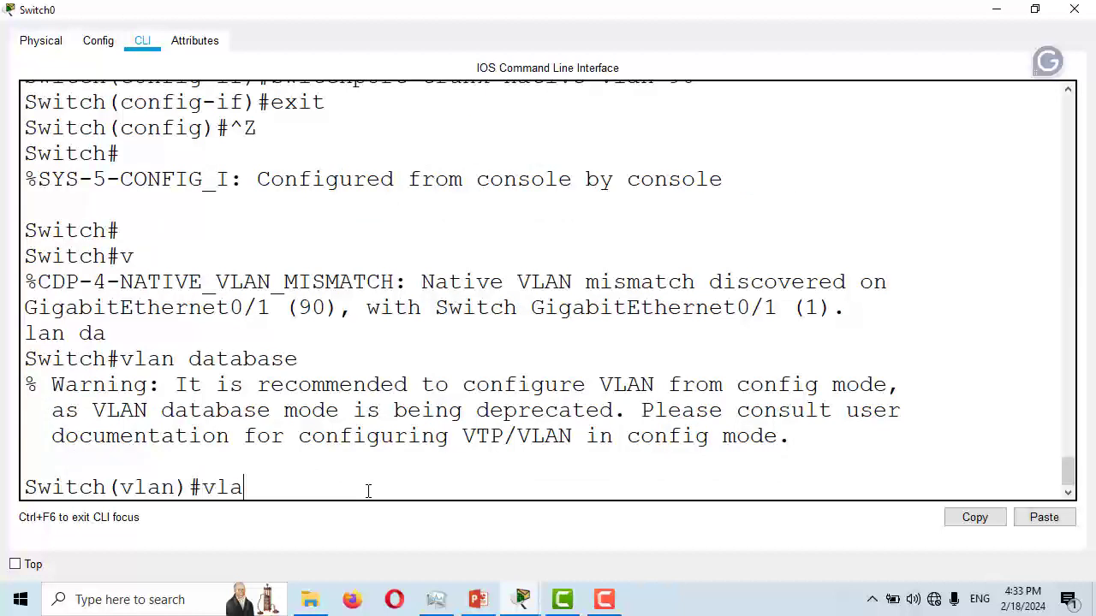
text(n 5 name admin)
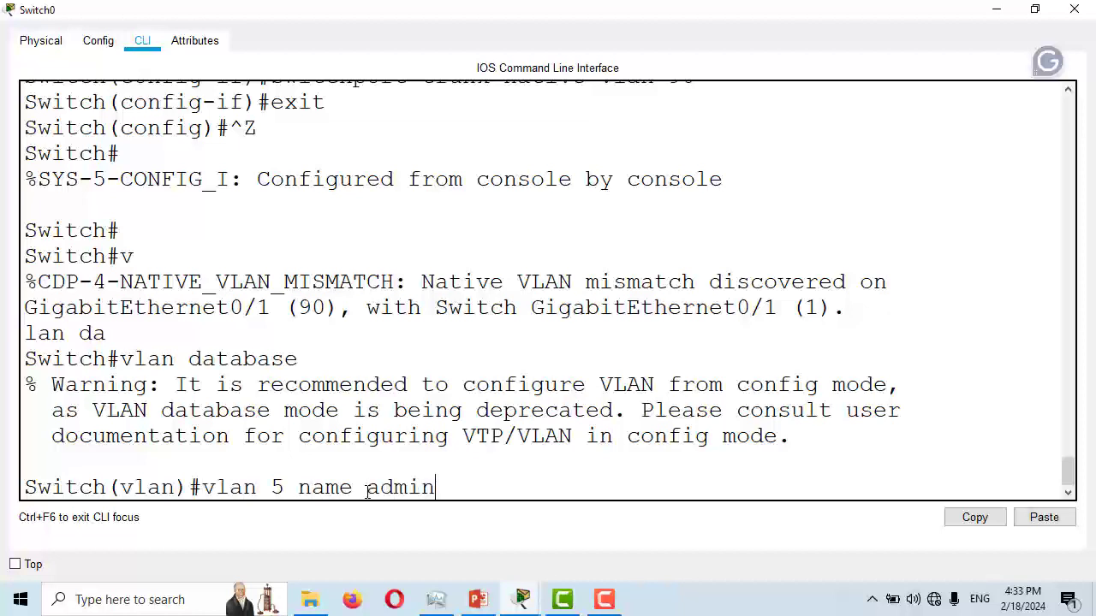
key(Return)
Add VLAN 6 with the name finance on Switch0 and return to privileged mode.
text(vl)
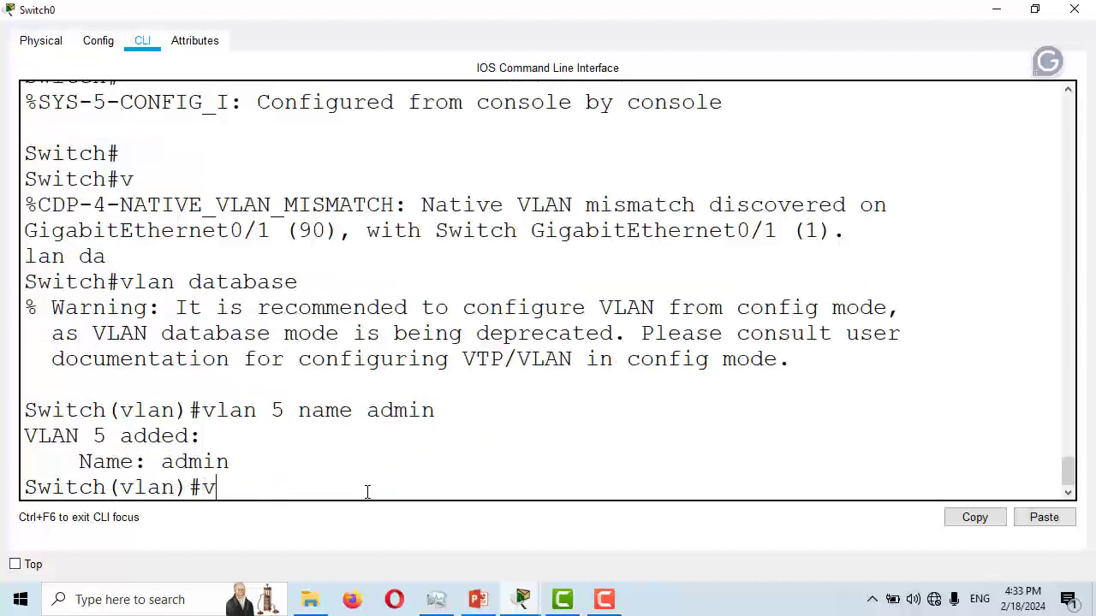
text(an 6)
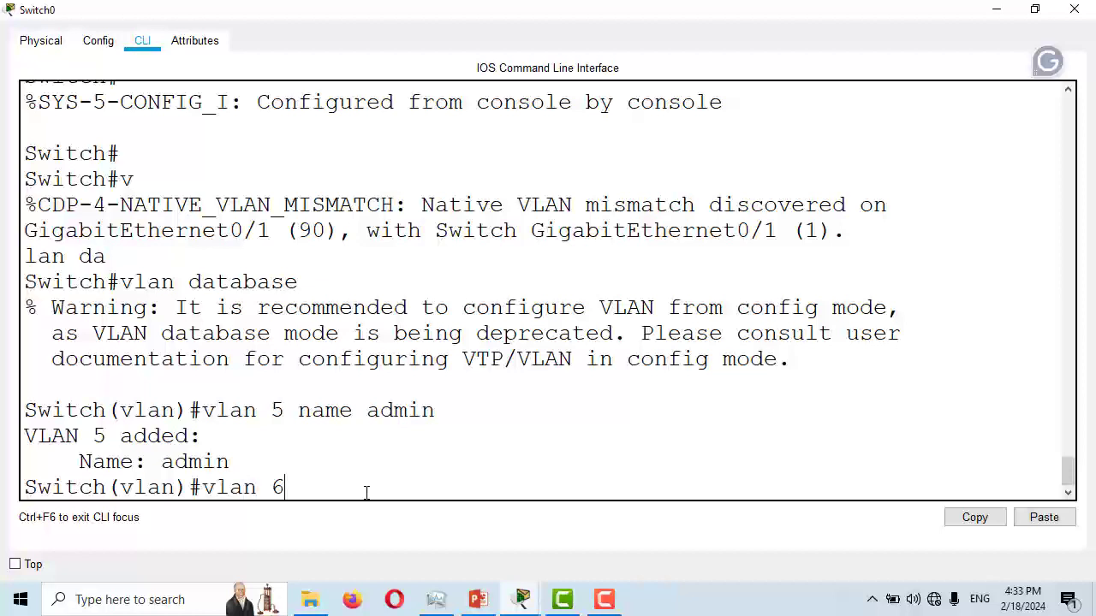
text( name finance)
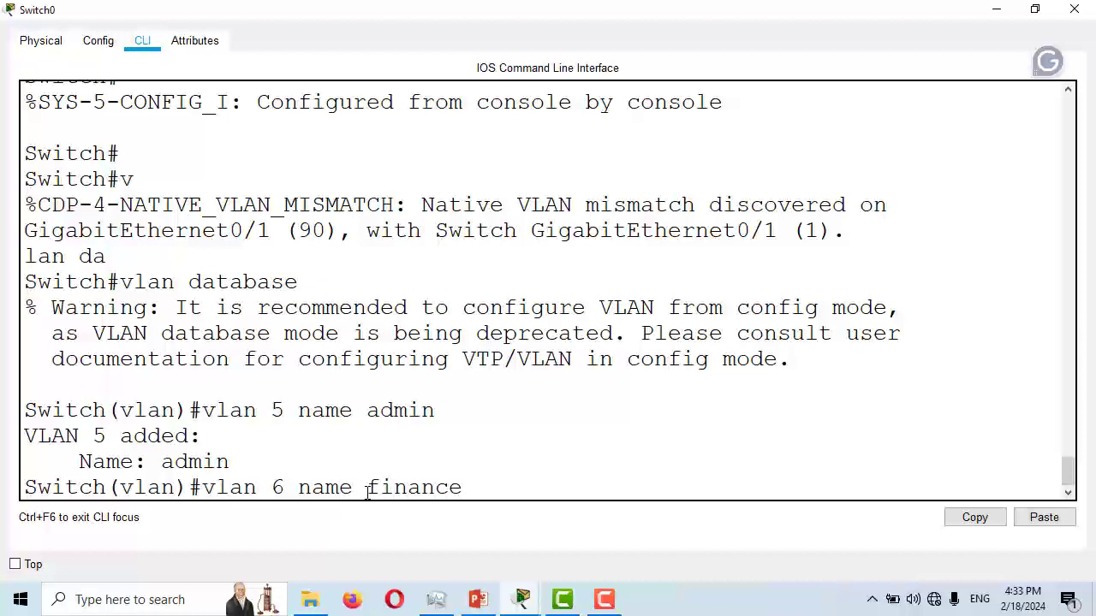
key(Return)
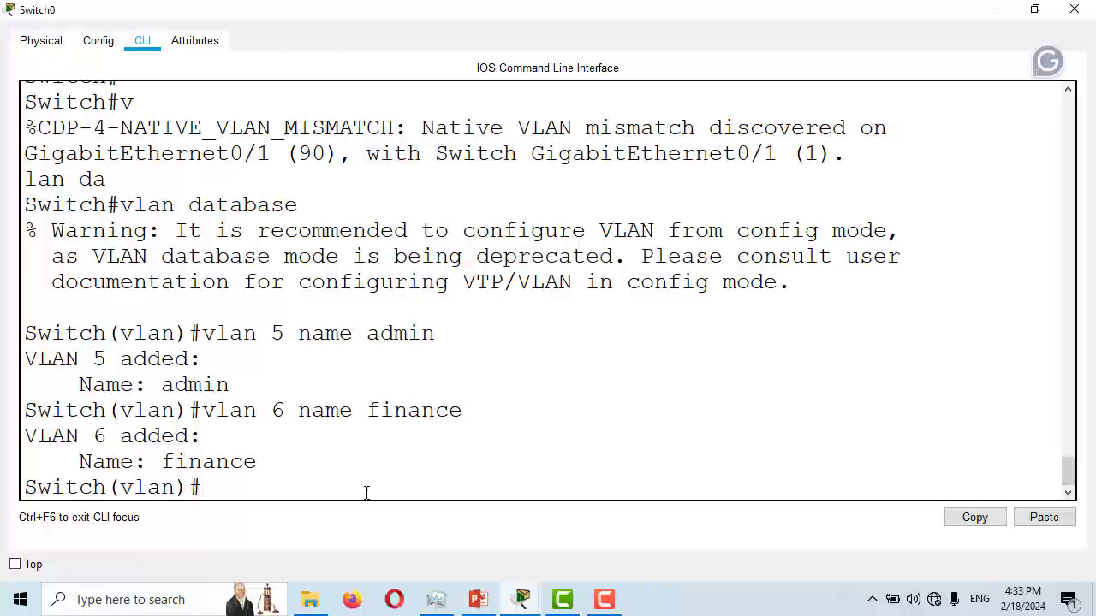
key(ctrl+z)
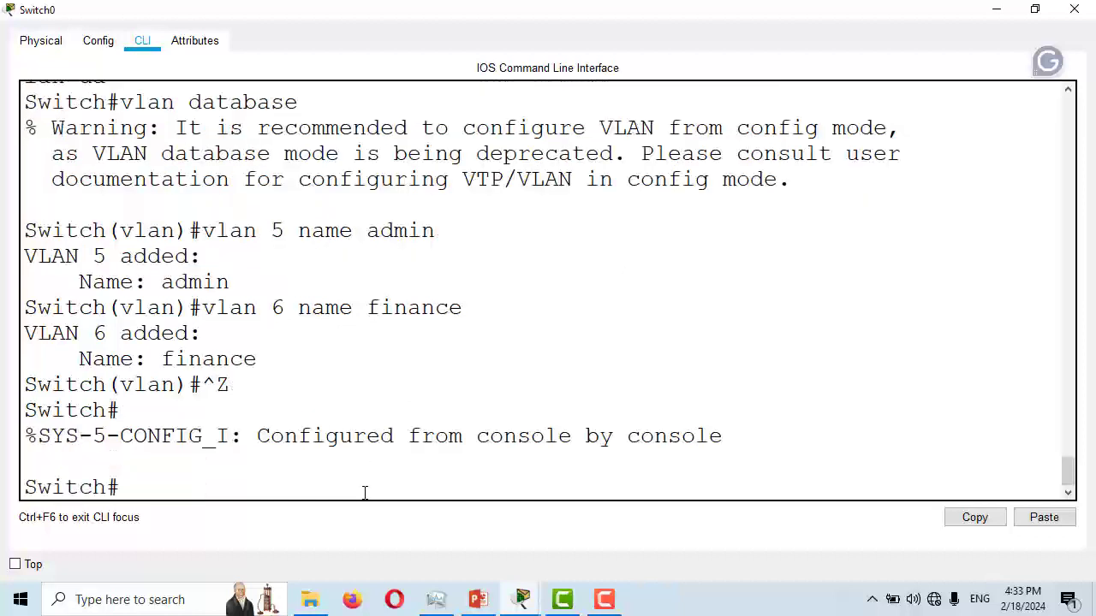
key(Return)
key(Return)
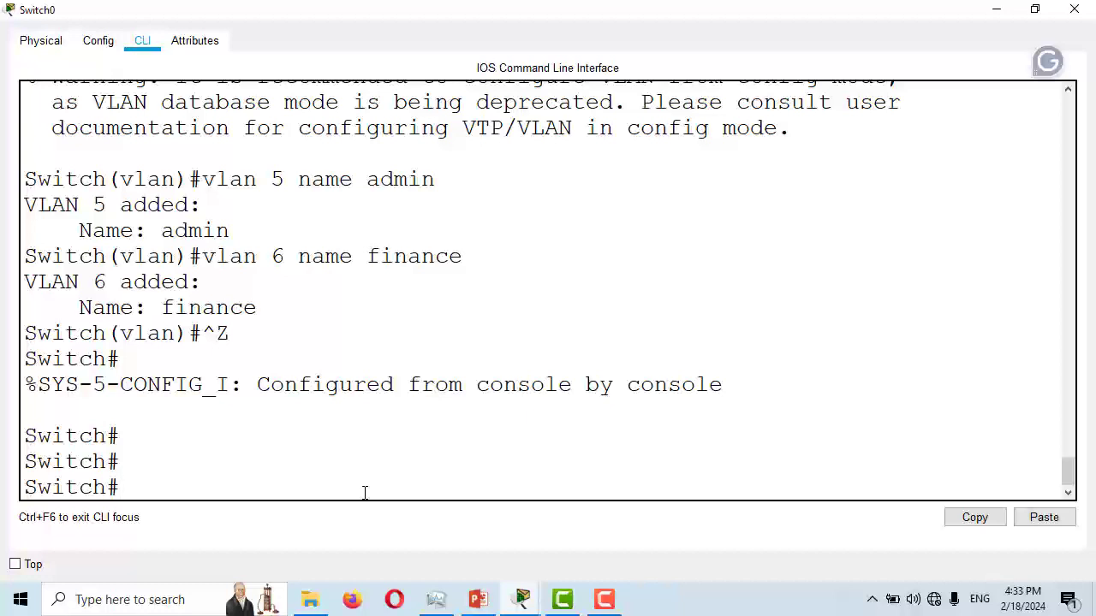
Re-enter global configuration mode from privileged mode using configure terminal.
text(i)
key(BackSpace)
text(confi)
key(Tab)
text(ter)
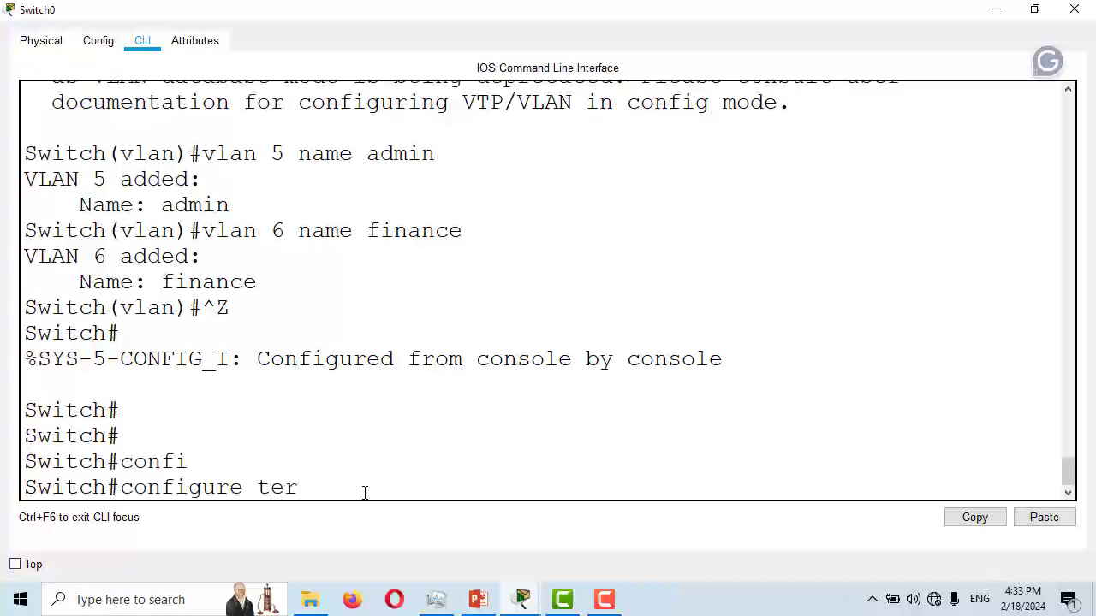
key(Tab)
key(Return)
text(unter)
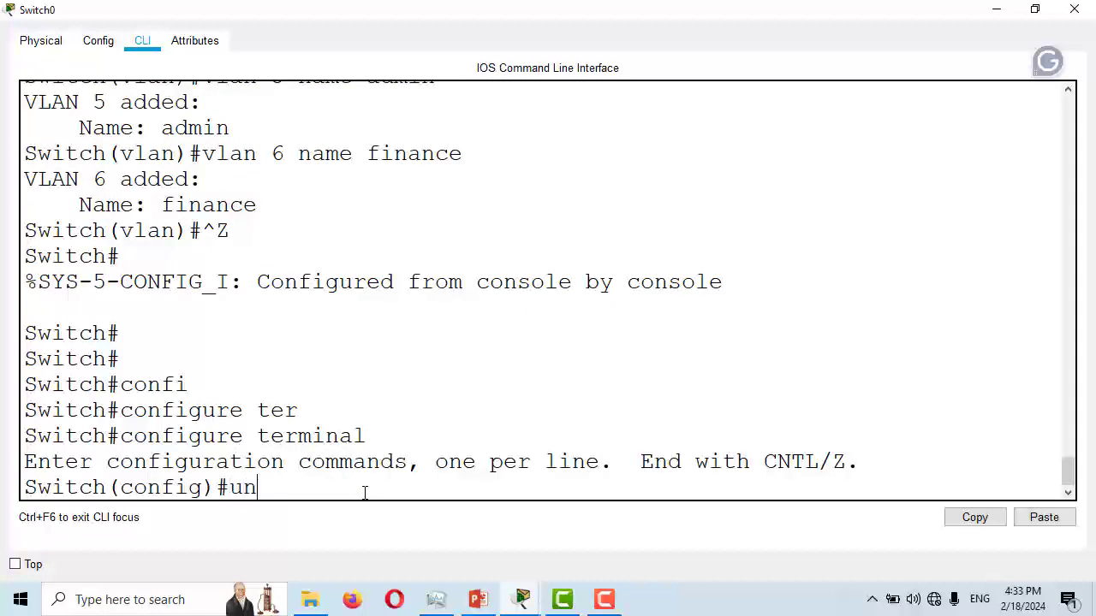
key(Tab)
text(=)
key(BackSpace)
key(BackSpace)
key(BackSpace)
key(BackSpace)
key(BackSpace)
key(BackSpace)
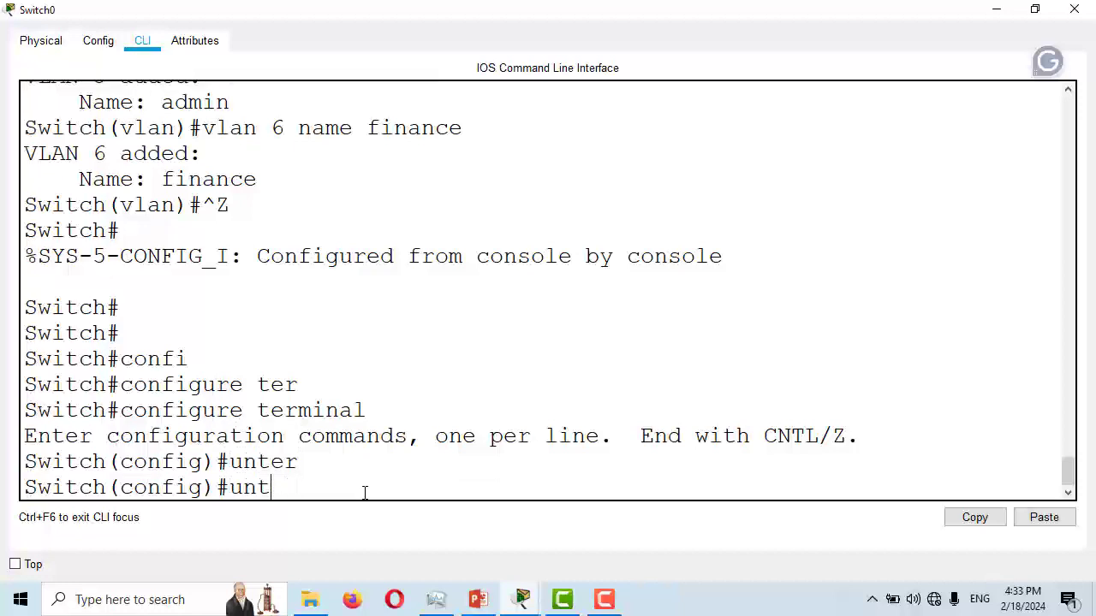
Enter interface configuration mode for gigabitEthernet 0/1 on Switch0.
text(inter)
key(Tab)
text(gig)
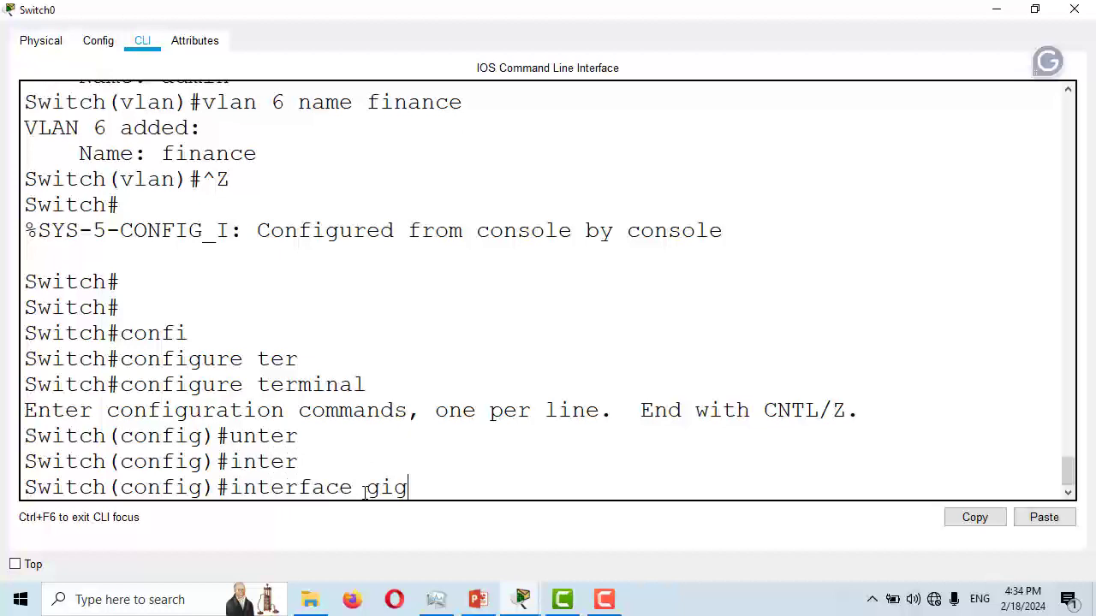
key(Tab)
text(0/1)
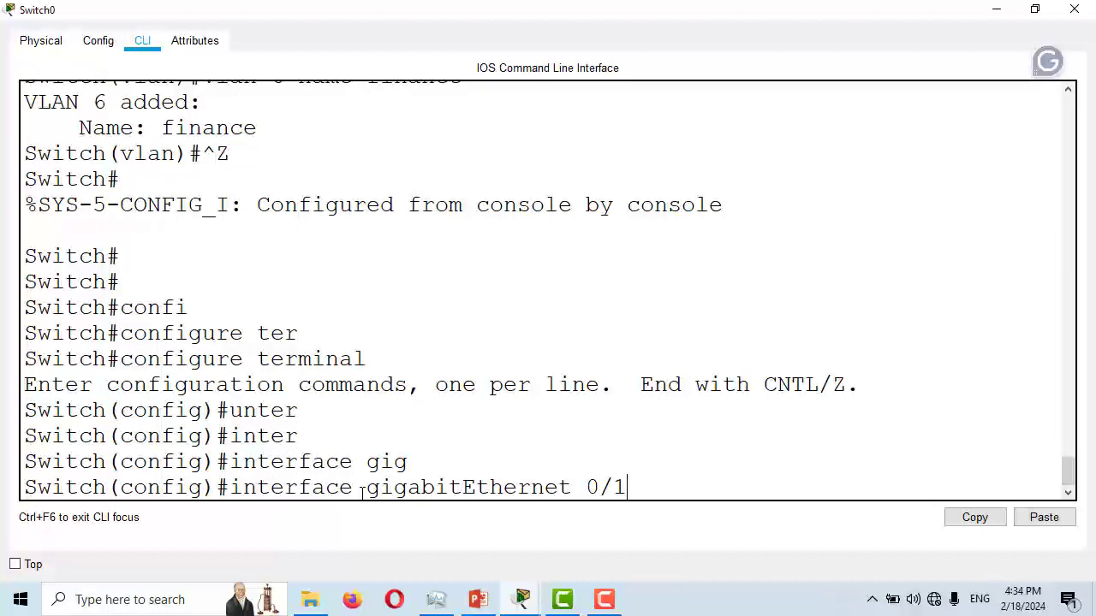
key(Return)
Try to allow VLANs 2, 3 and 4 on the trunk with the single command switchport trunk allowed vlan 2 3 4.
text(sw)
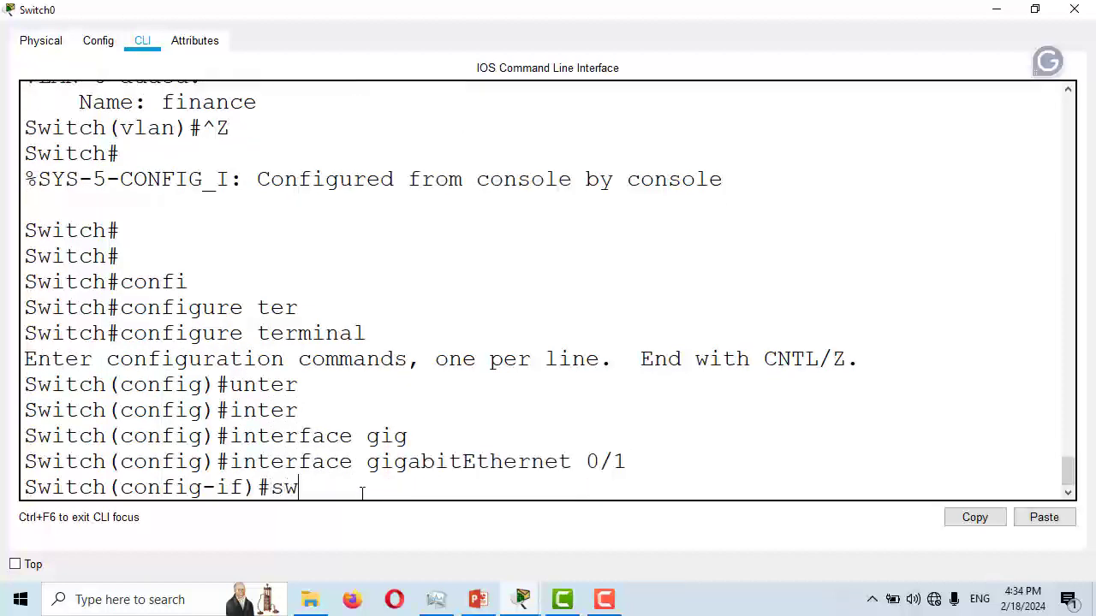
key(Tab)
text(tr)
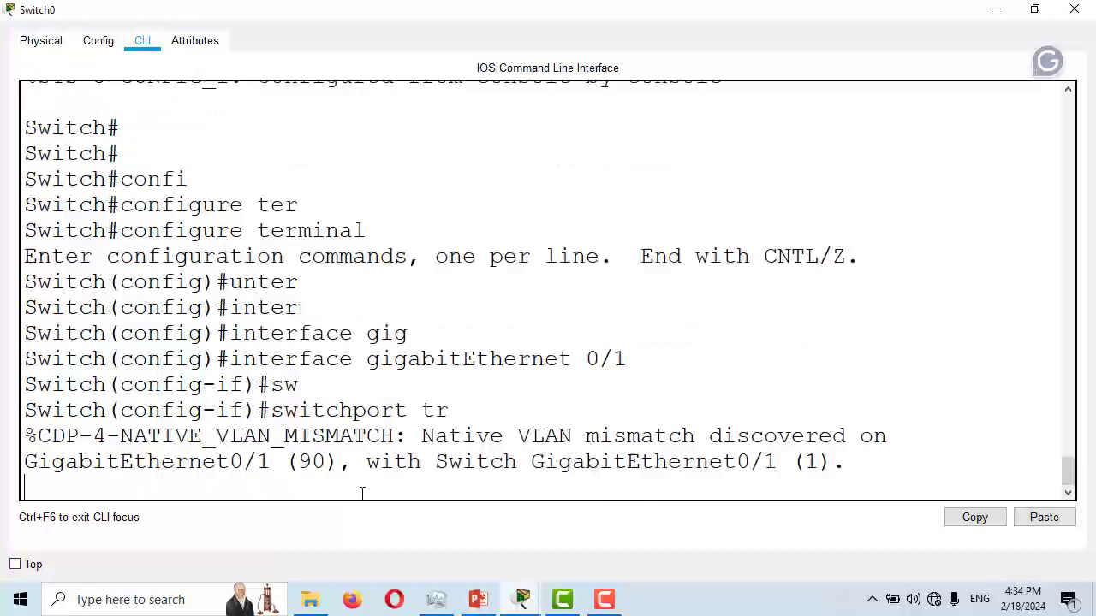
key(Tab)
text(all)
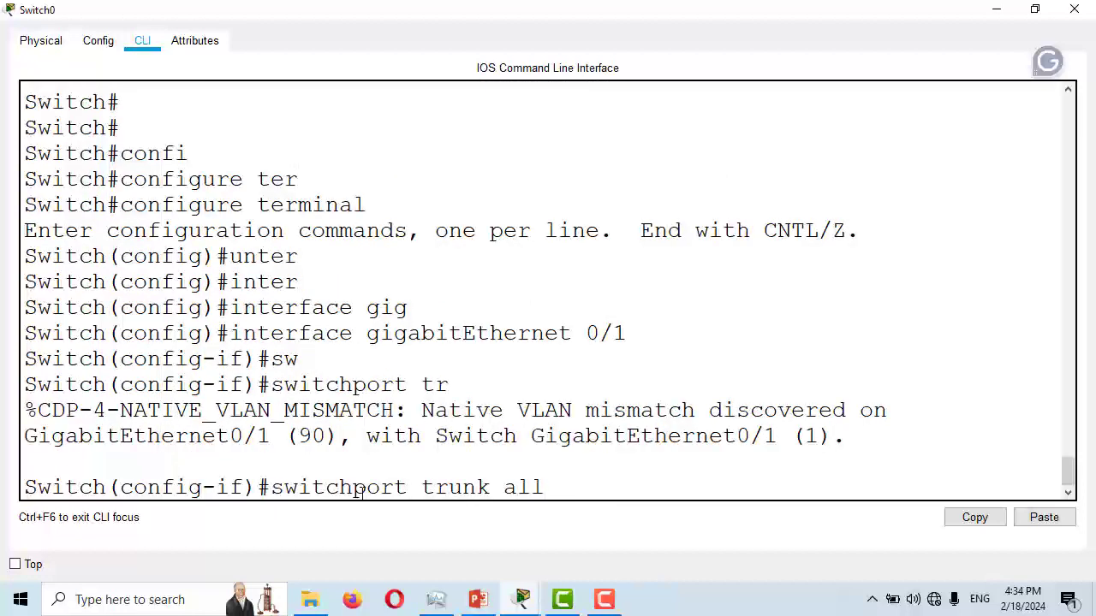
key(Tab)
text(v)
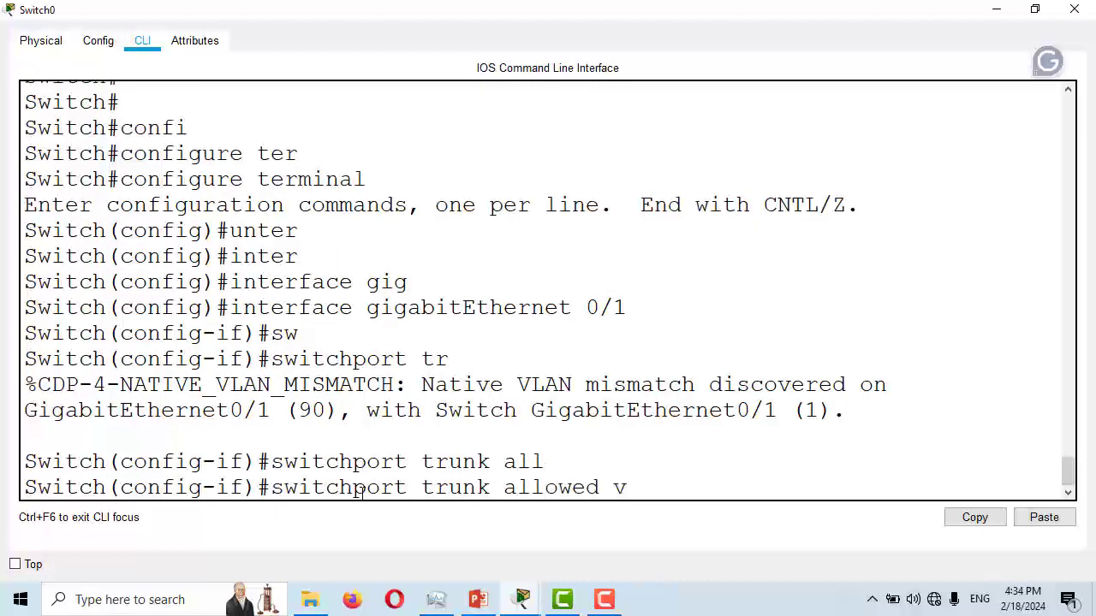
text(lan 2 3 4)
key(Return)
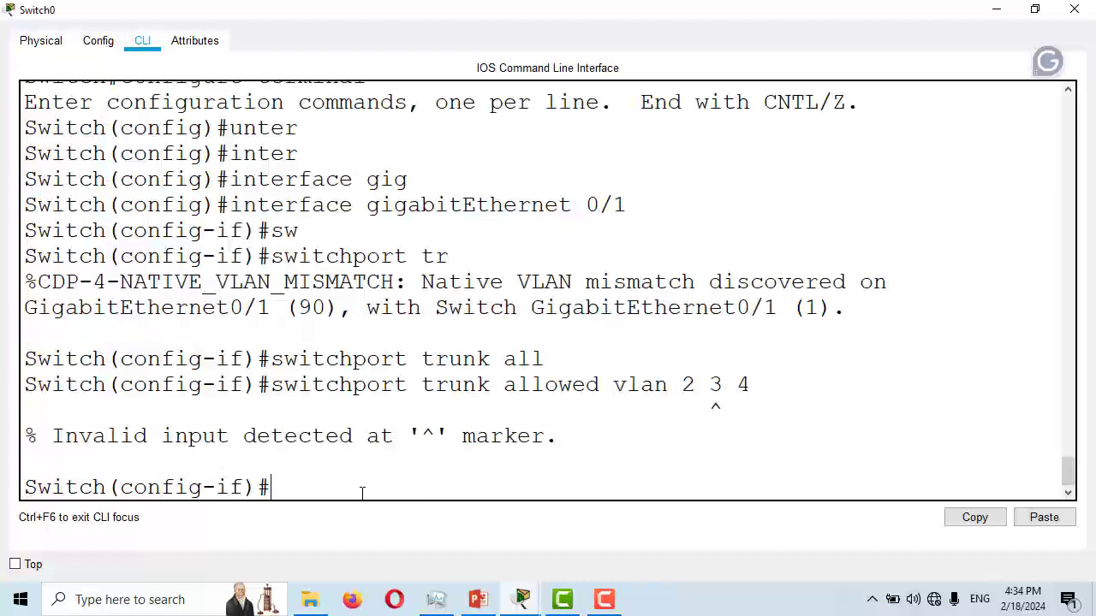
Recall the trunk command, remove its VLAN numbers and list the options for switchport trunk allowed vlan.
key(Up)
key(BackSpace)
key(BackSpace)
key(BackSpace)
key(BackSpace)
key(BackSpace)
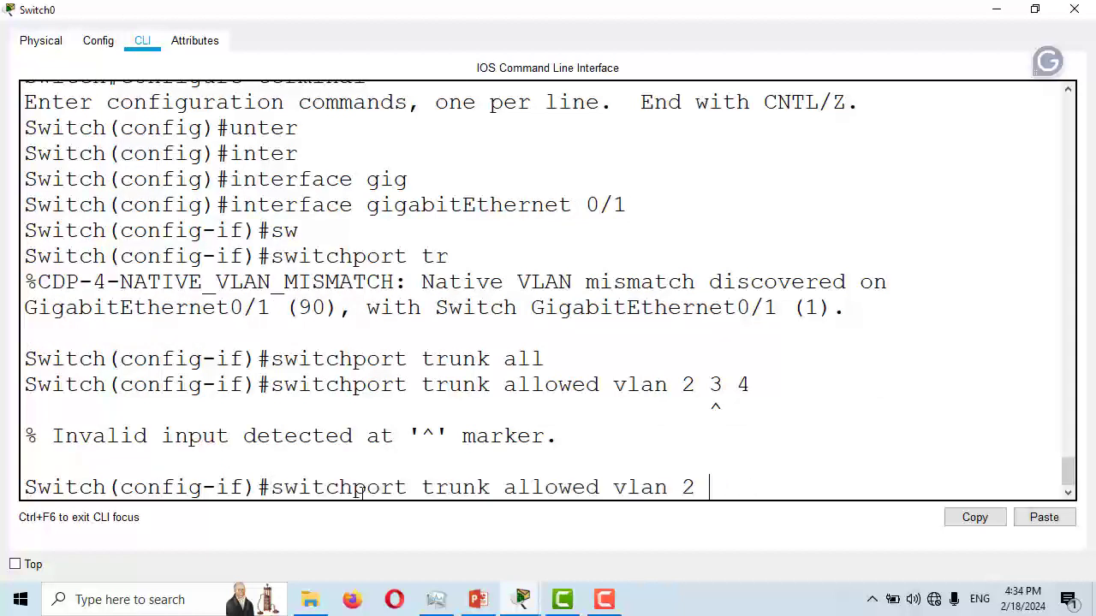
text(?)
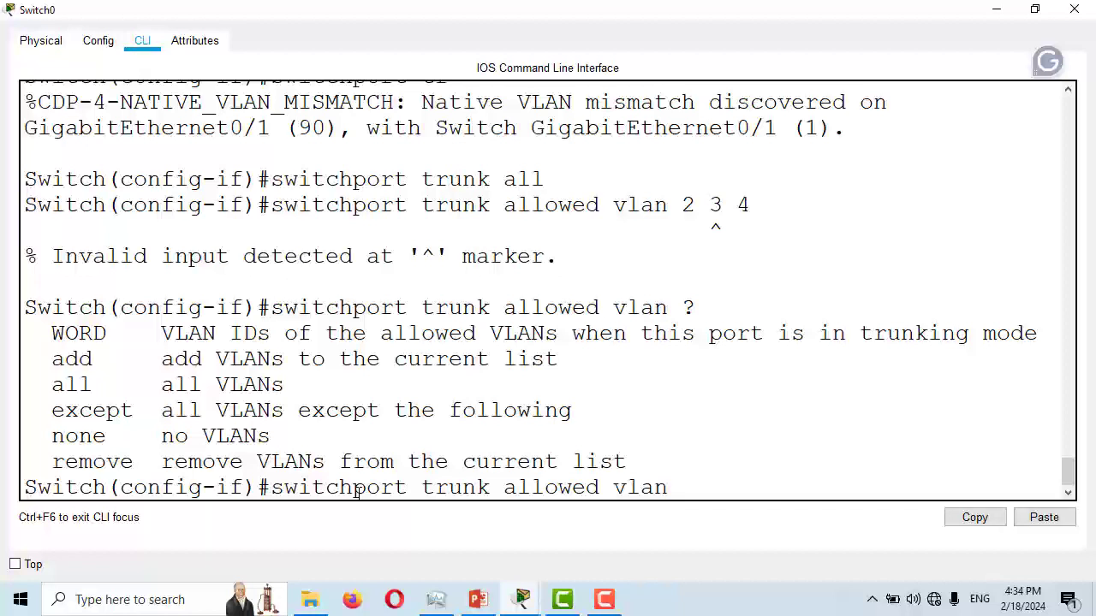
Issue switchport trunk allowed vlan separately for VLAN 2 and VLAN 3 on gigabitEthernet 0/1.
text(2)
key(Return)
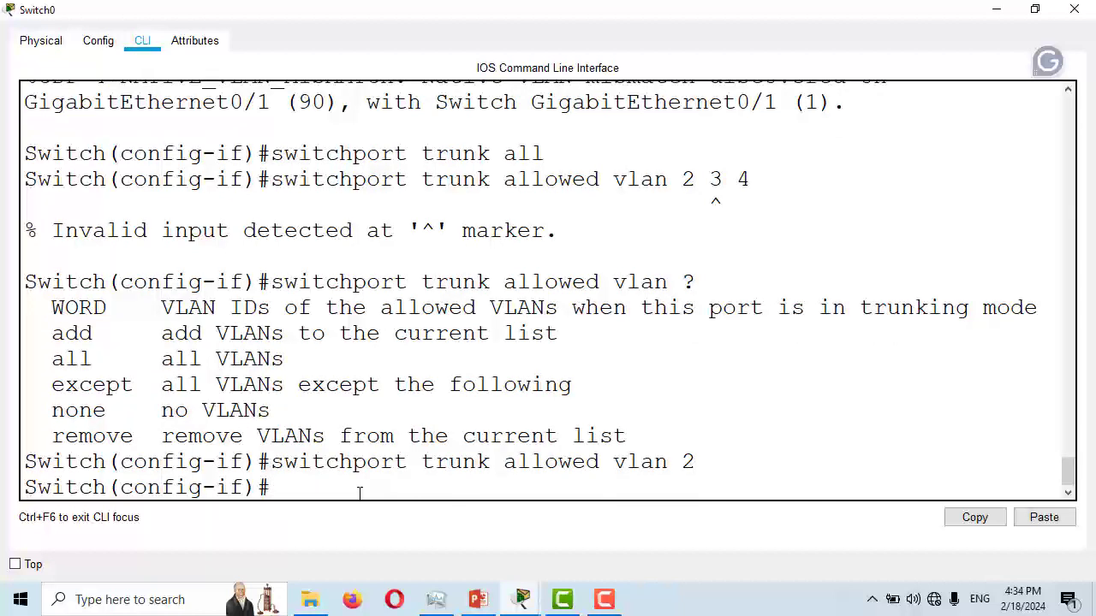
key(Up)
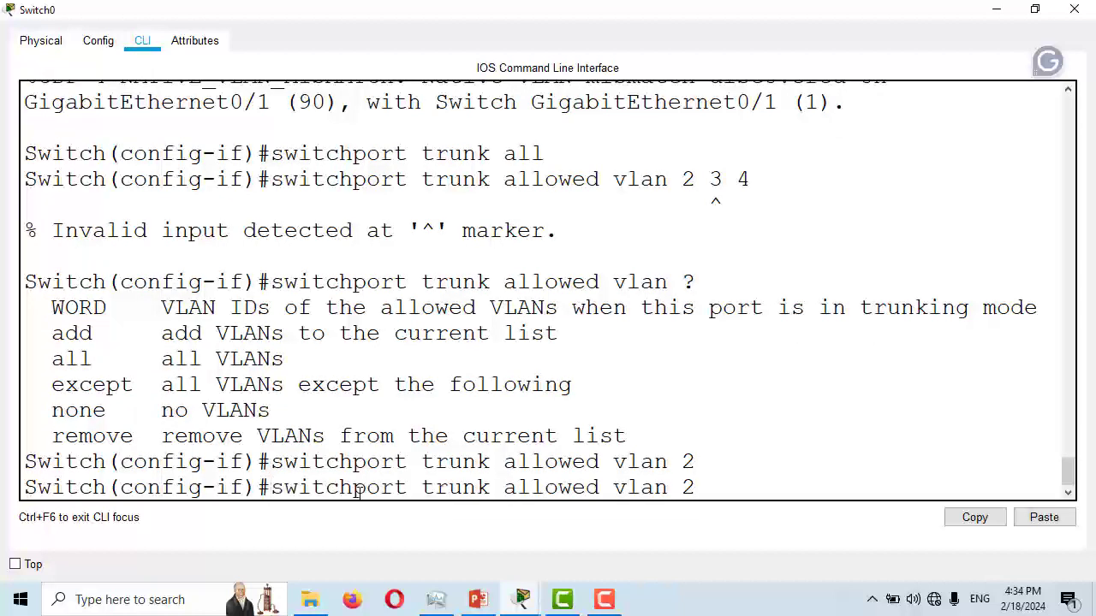
key(BackSpace)
text(3)
key(Return)
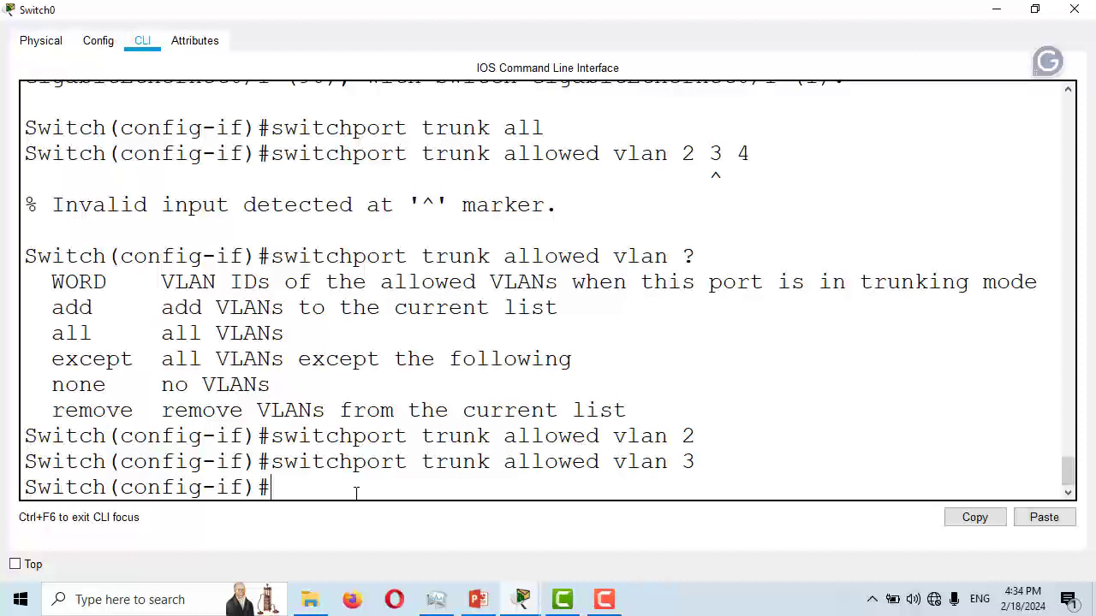
Issue switchport trunk allowed vlan 4 on gigabitEthernet 0/1 and close the Switch0 window.
key(Up)
key(BackSpace)
text(4)
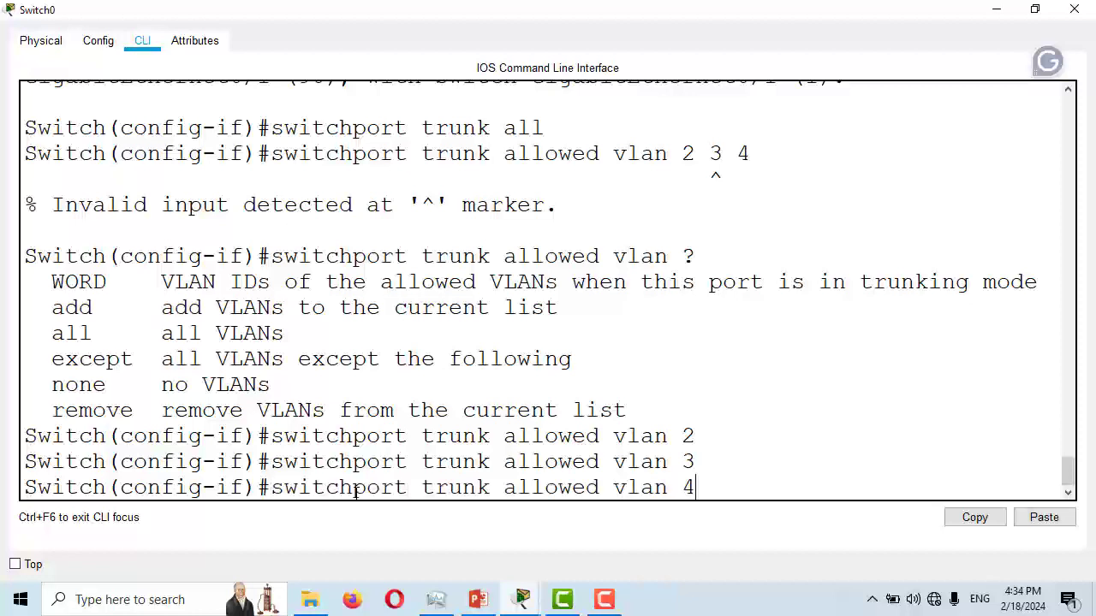
key(Return)
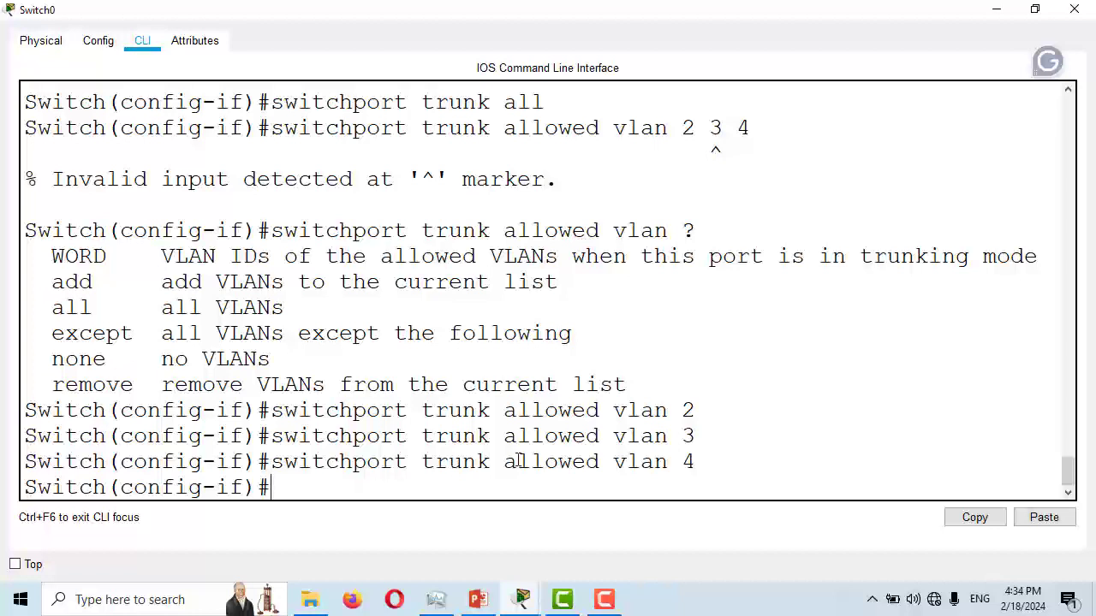
click(1075, 10)
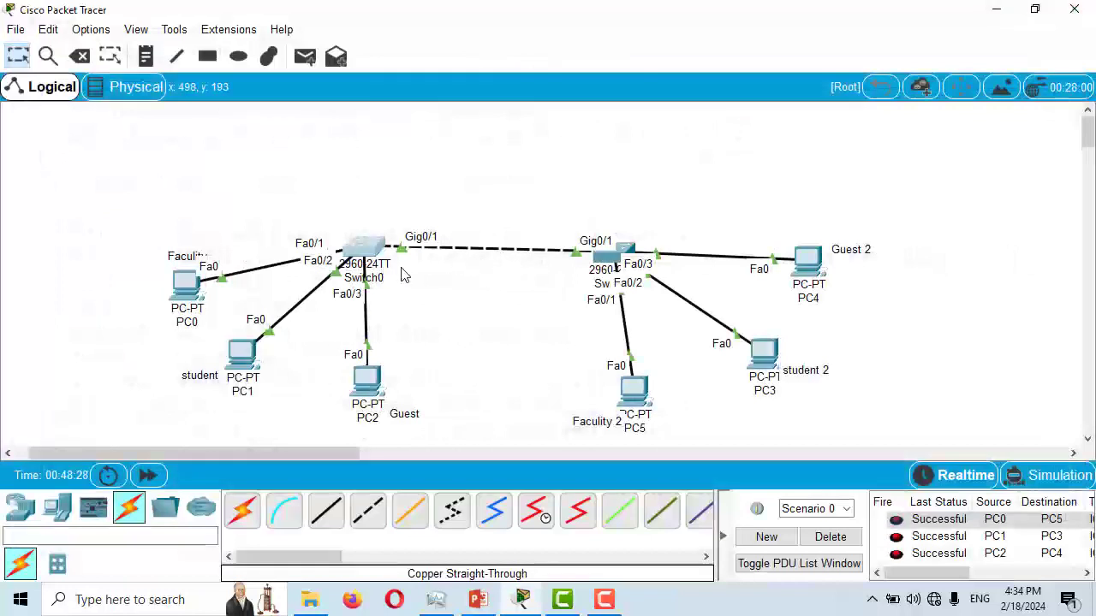